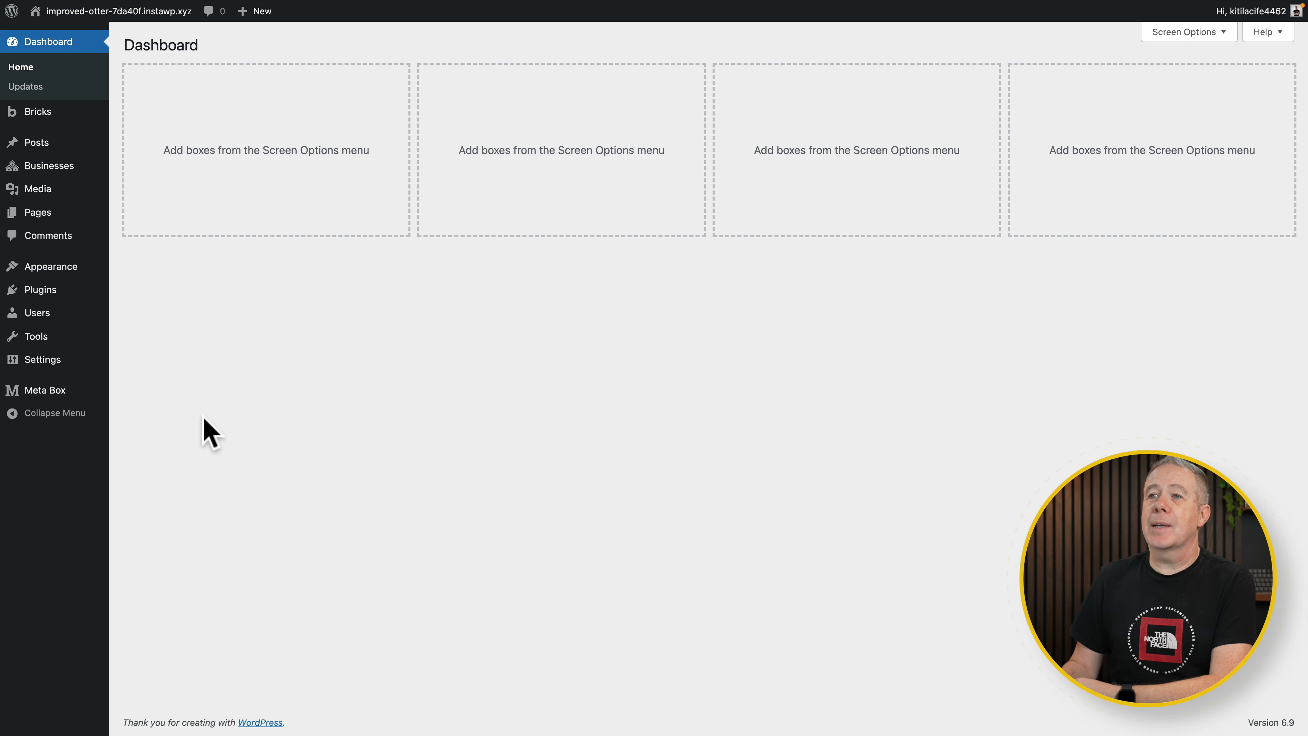
# Open the Additional Business Details field group from Meta Box's custom fields for editing.
pyautogui.moveTo(57, 396)
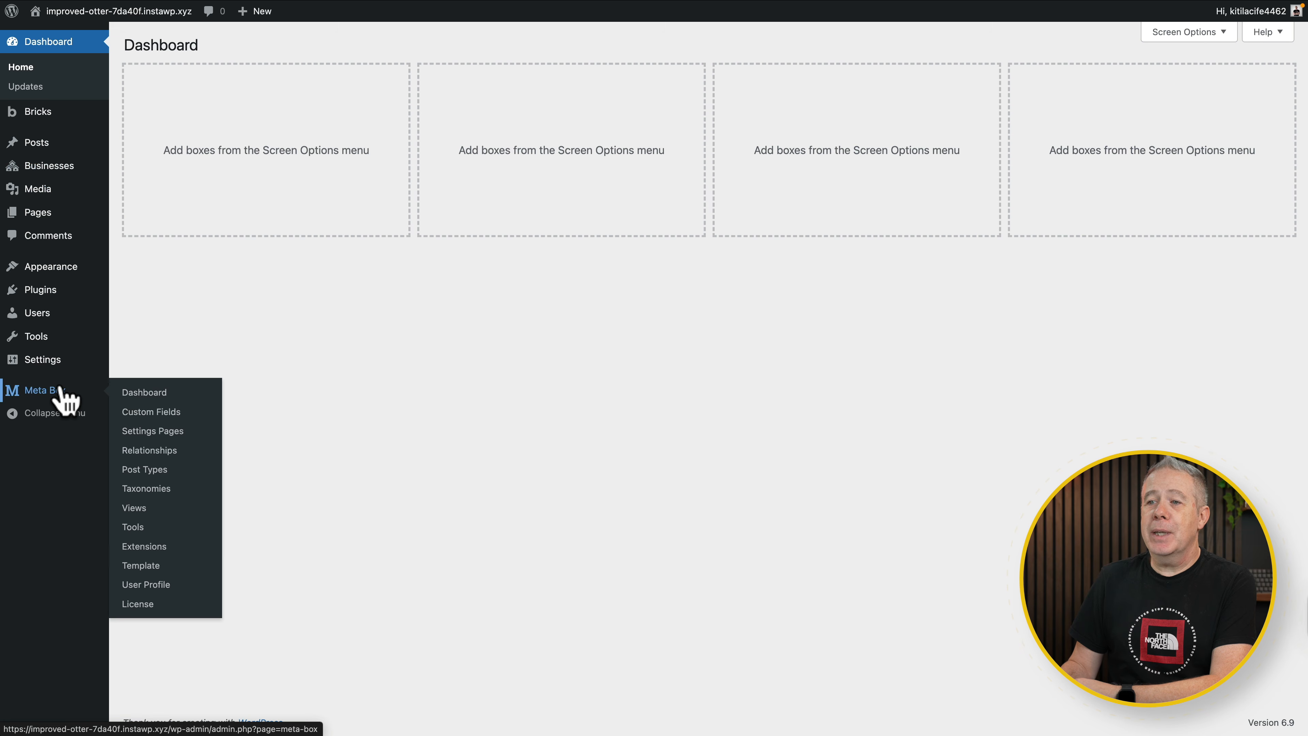
pyautogui.click(134, 412)
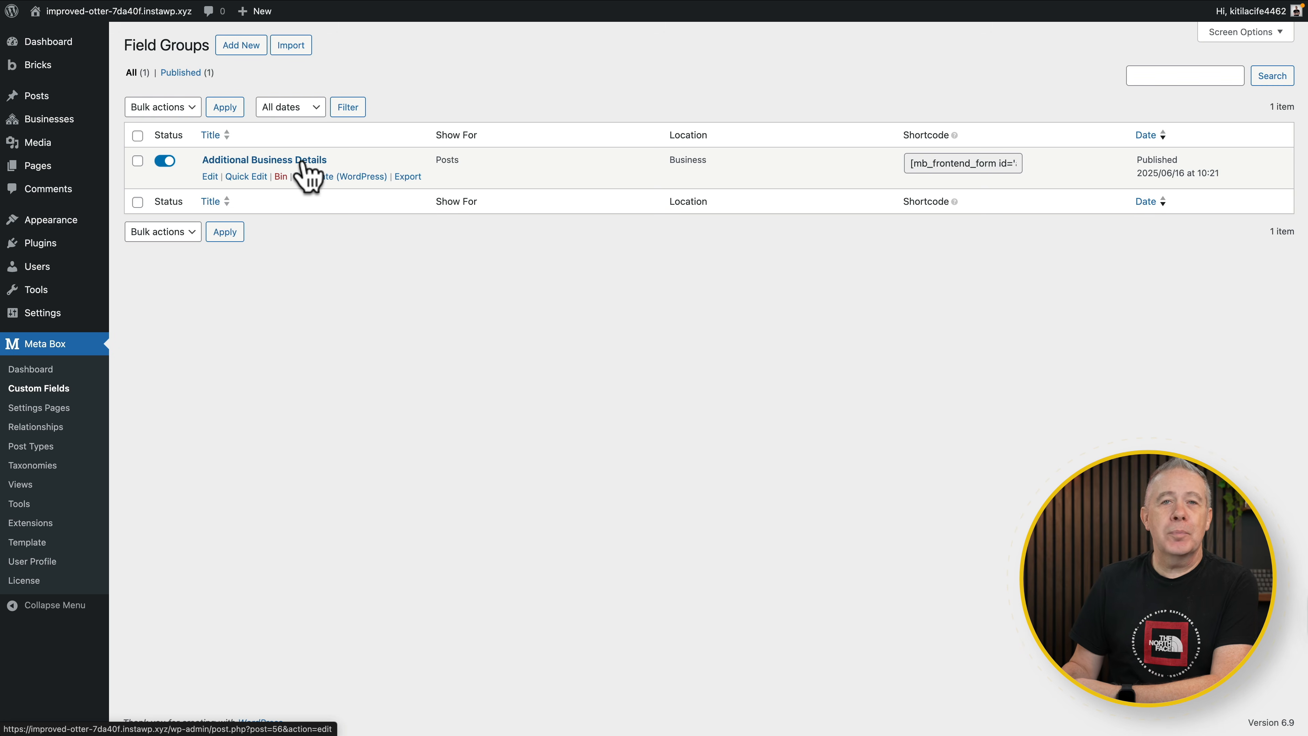
pyautogui.click(304, 161)
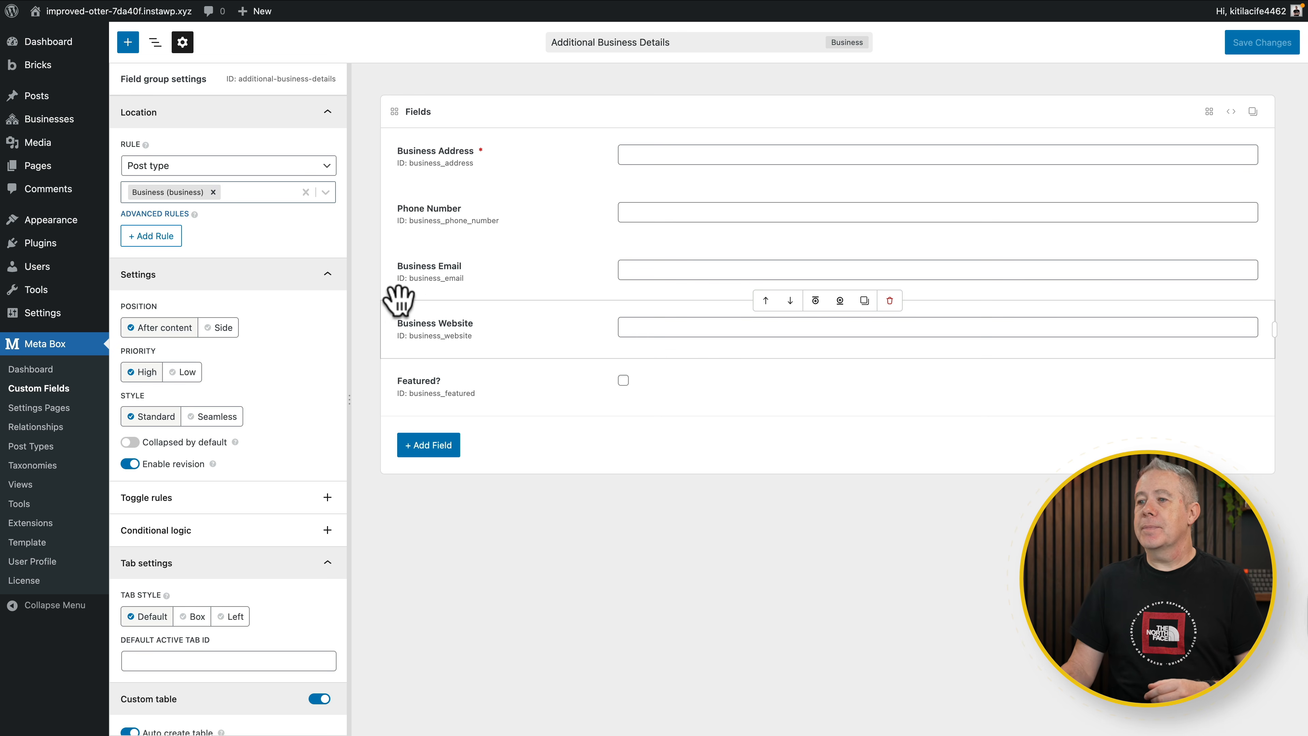
# Add a Block Editor field to the field group and label it Additional Content.
pyautogui.click(436, 444)
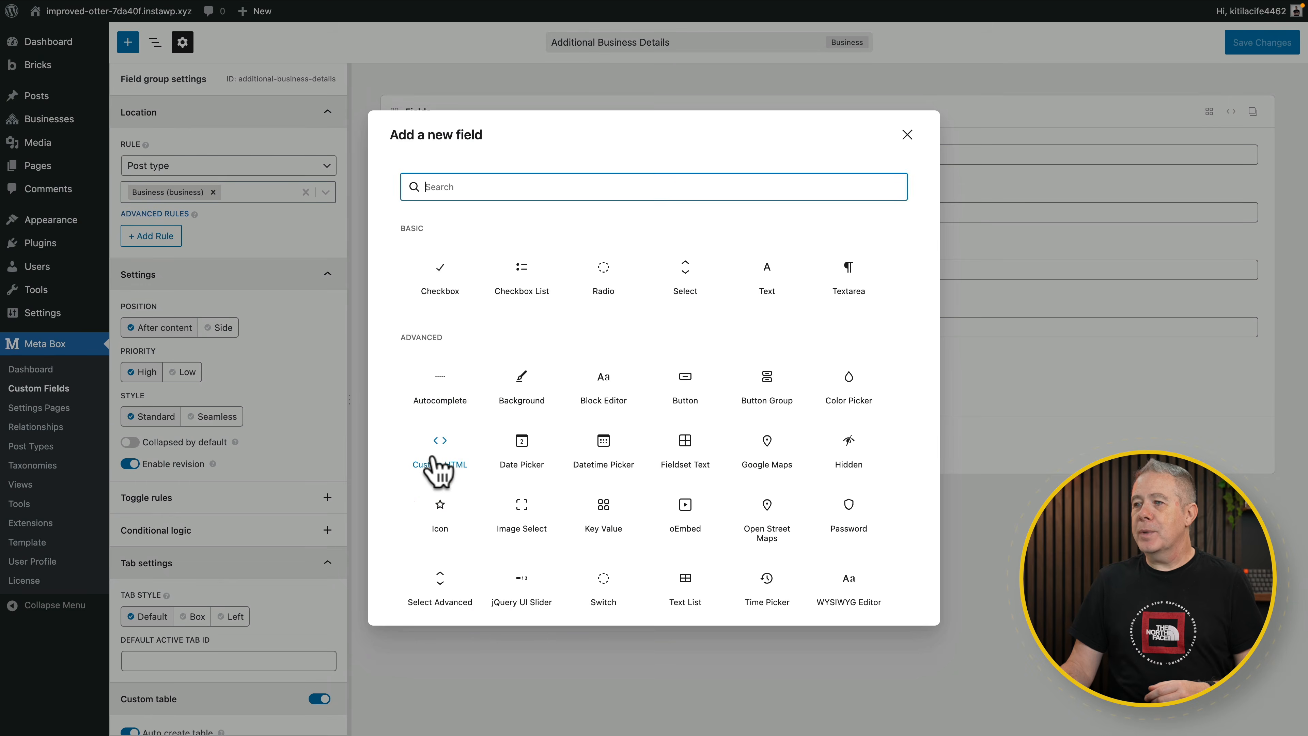
pyautogui.click(597, 396)
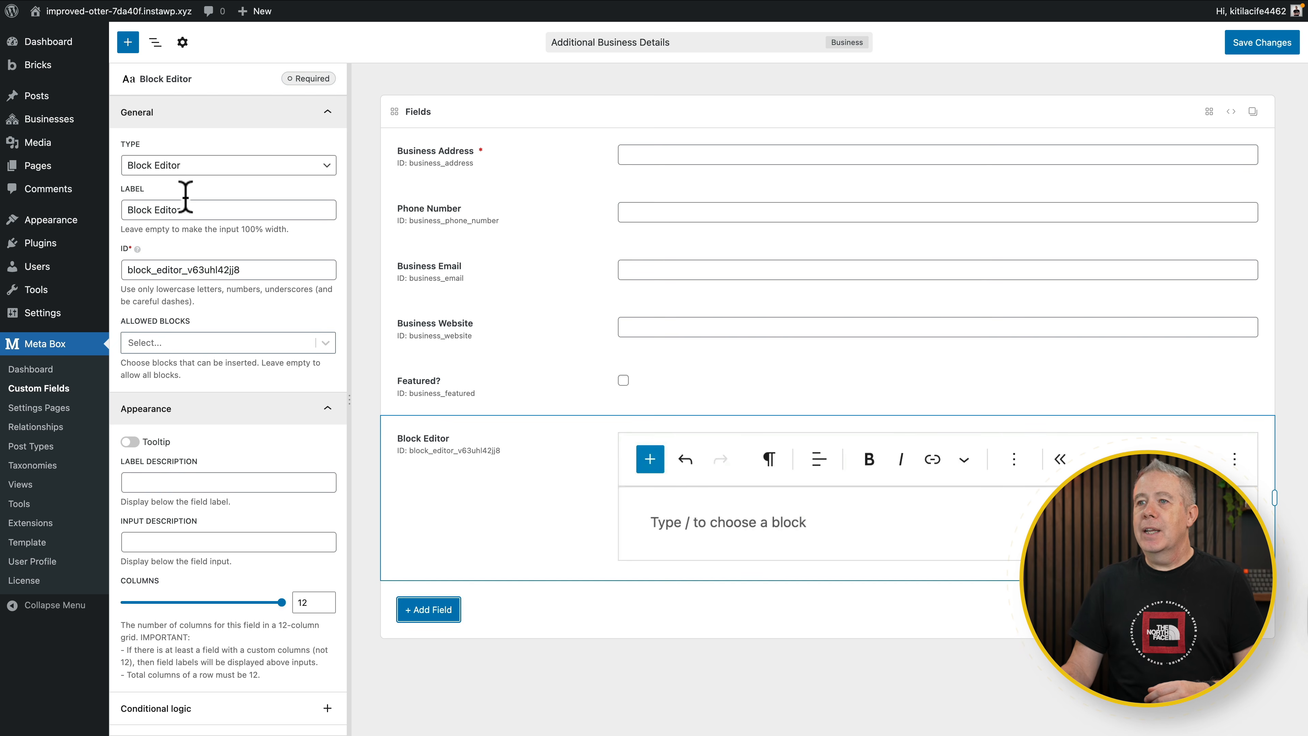
pyautogui.tripleClick(192, 212)
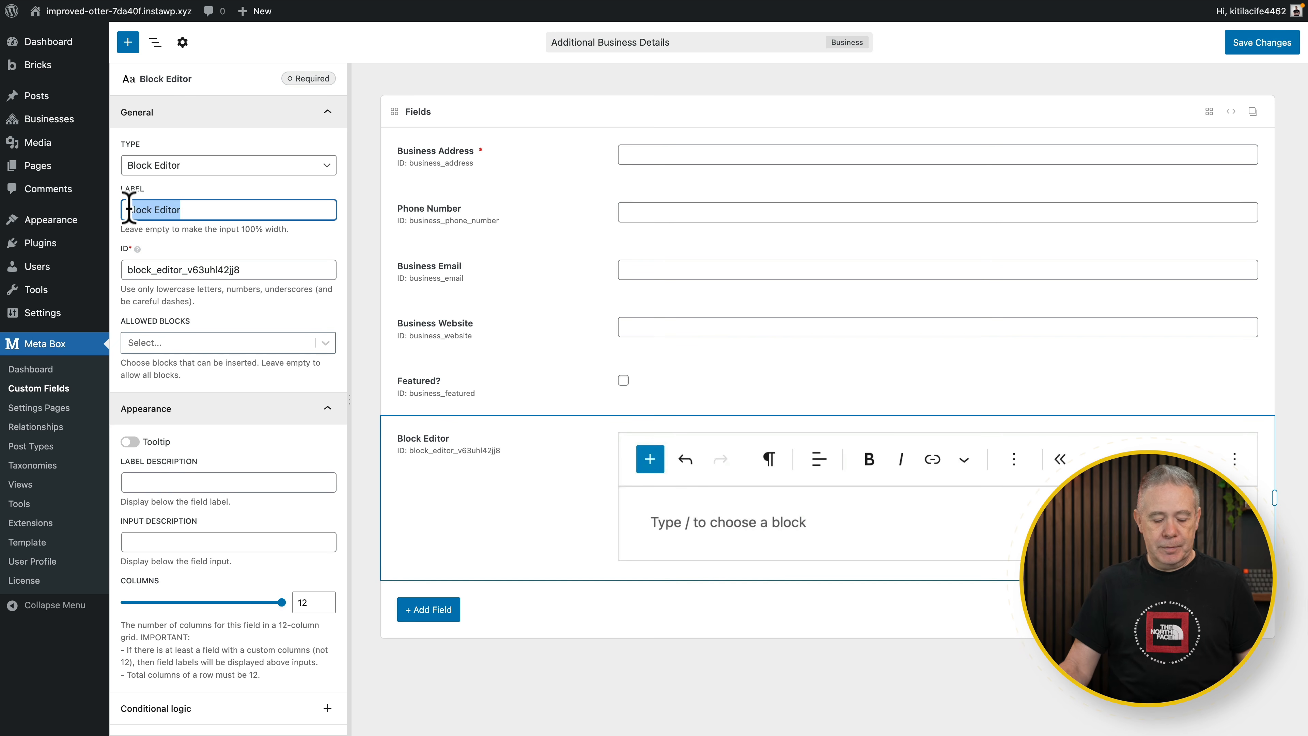
pyautogui.write('Additional Content')
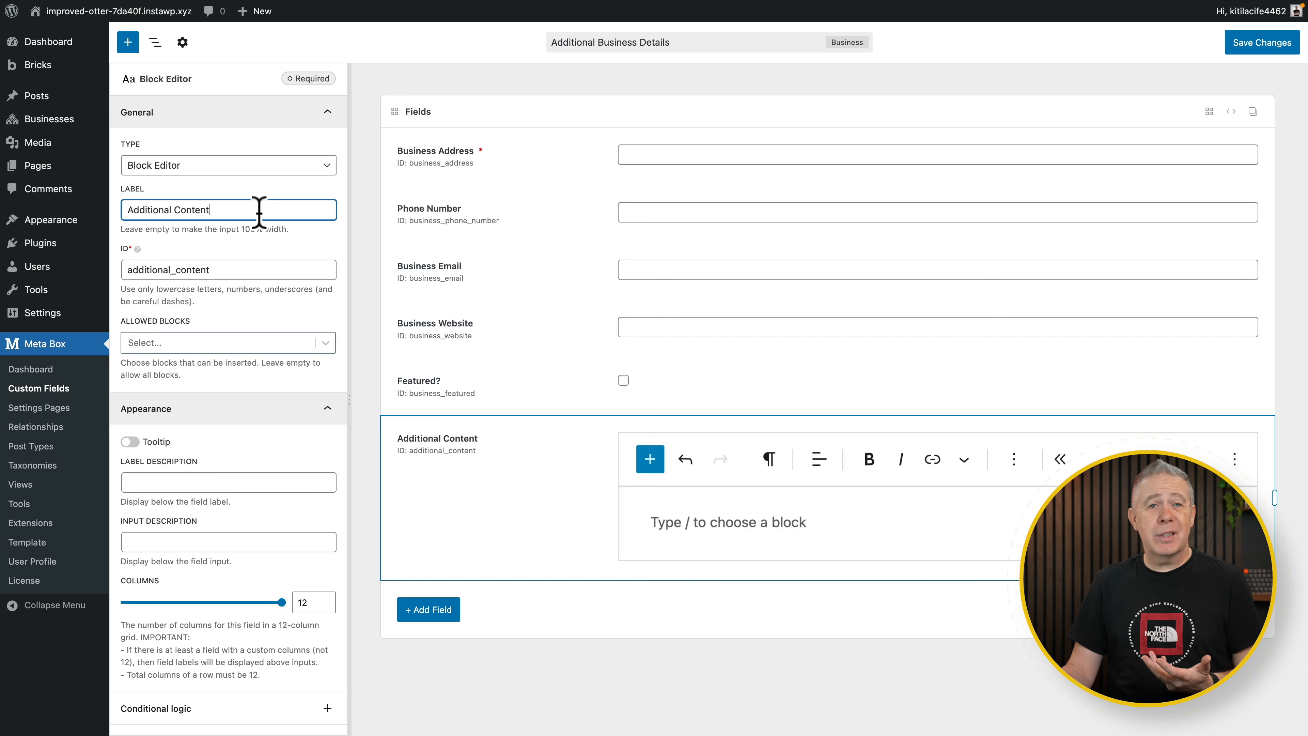
pyautogui.click(203, 166)
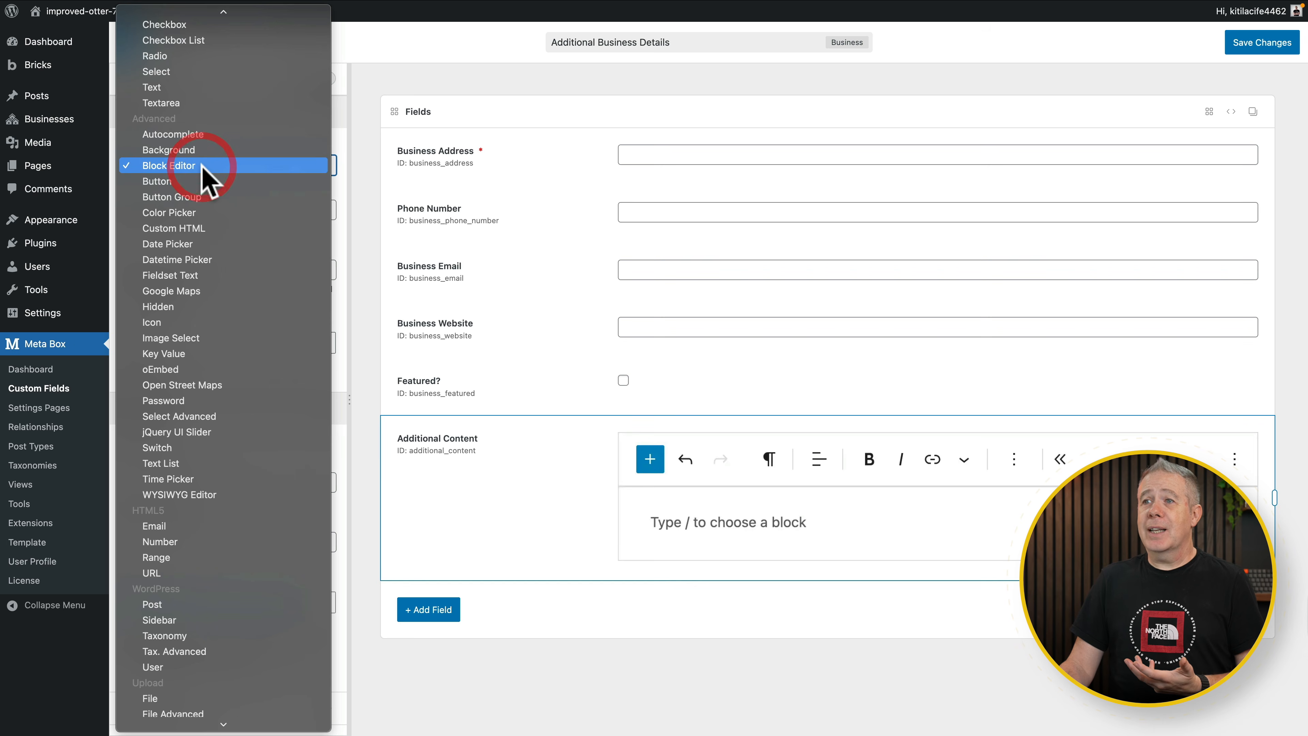
pyautogui.click(202, 166)
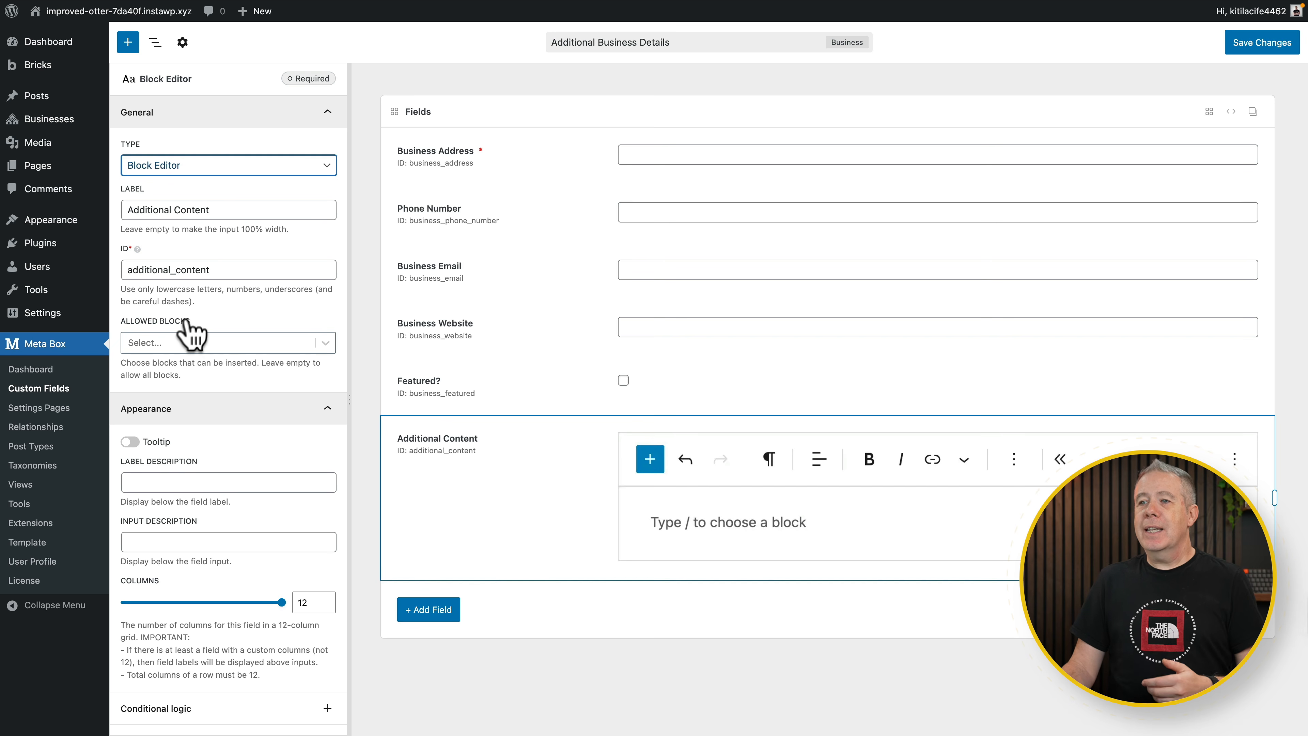
# Restrict the Additional Content field's allowed blocks to Query Loop and Page numbers.
pyautogui.scroll(-1, 187, 321)
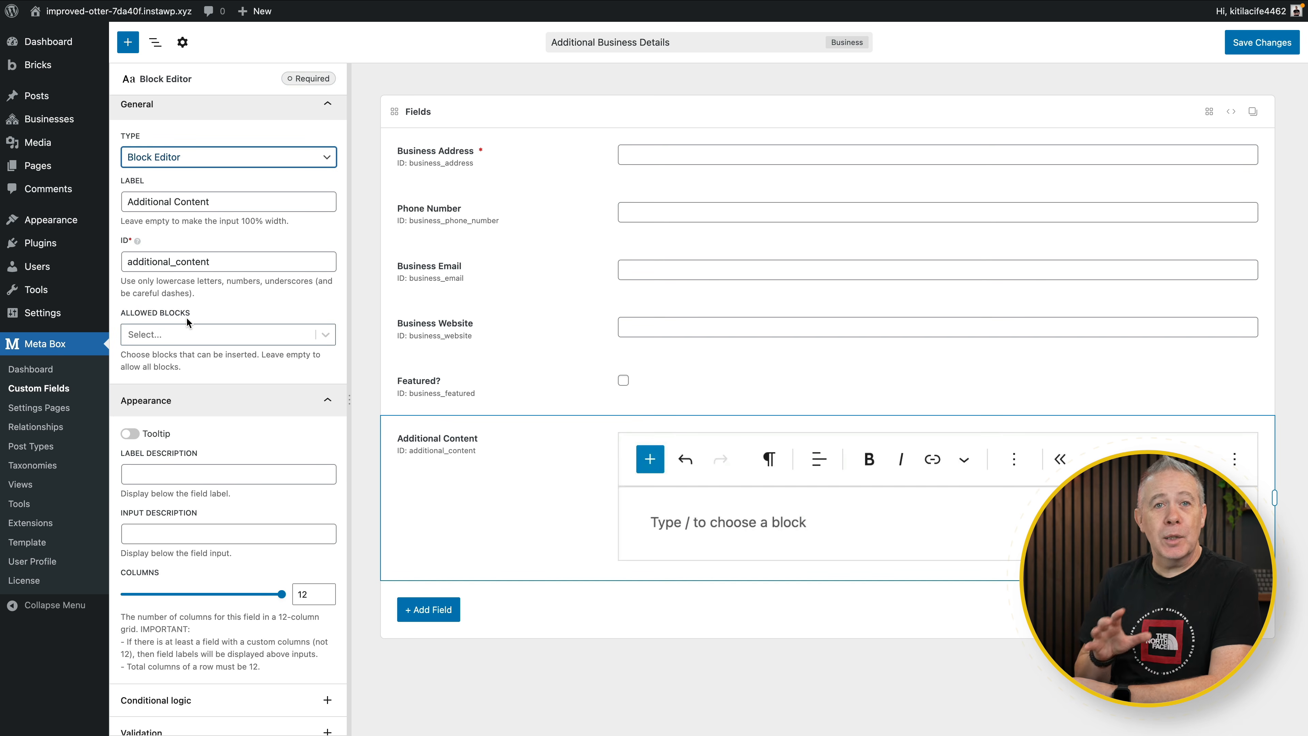
pyautogui.click(230, 335)
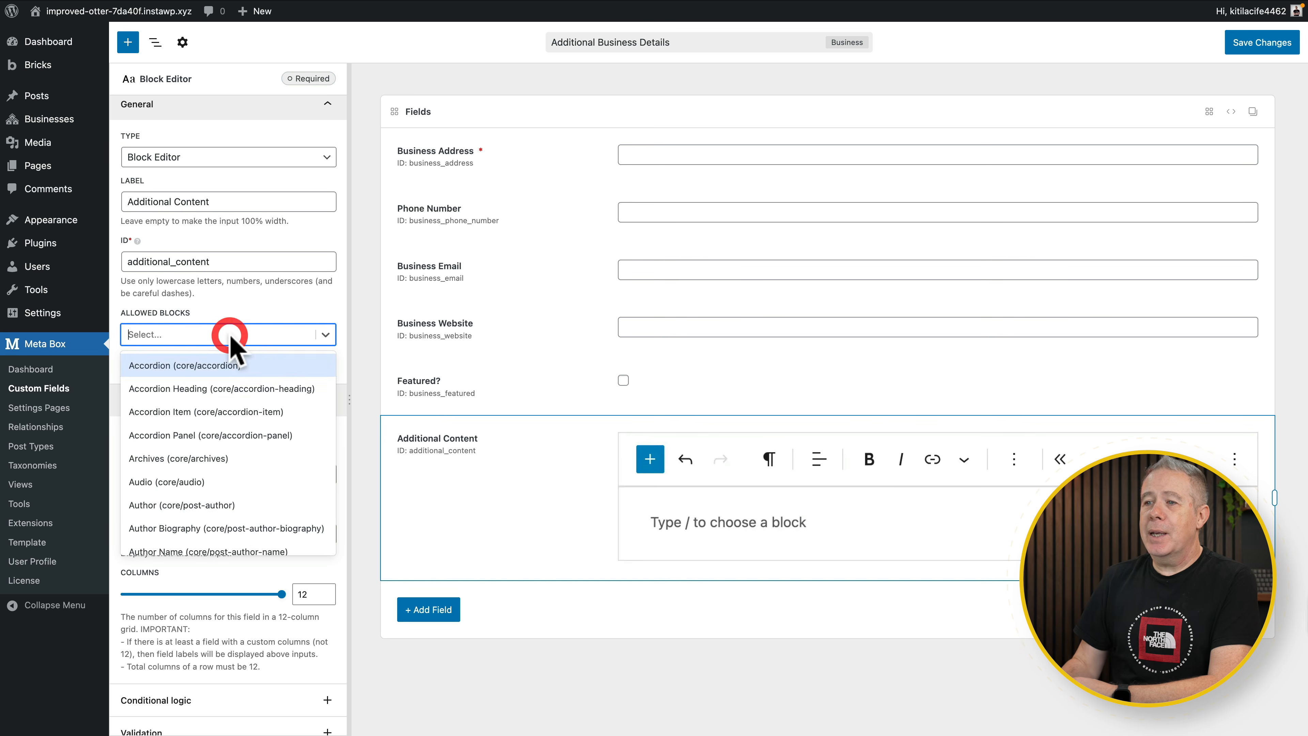
pyautogui.scroll(-10, 240, 519)
pyautogui.scroll(-10, 237, 507)
pyautogui.scroll(-10, 247, 520)
pyautogui.scroll(-10, 248, 521)
pyautogui.scroll(-3, 248, 520)
pyautogui.scroll(5, 245, 521)
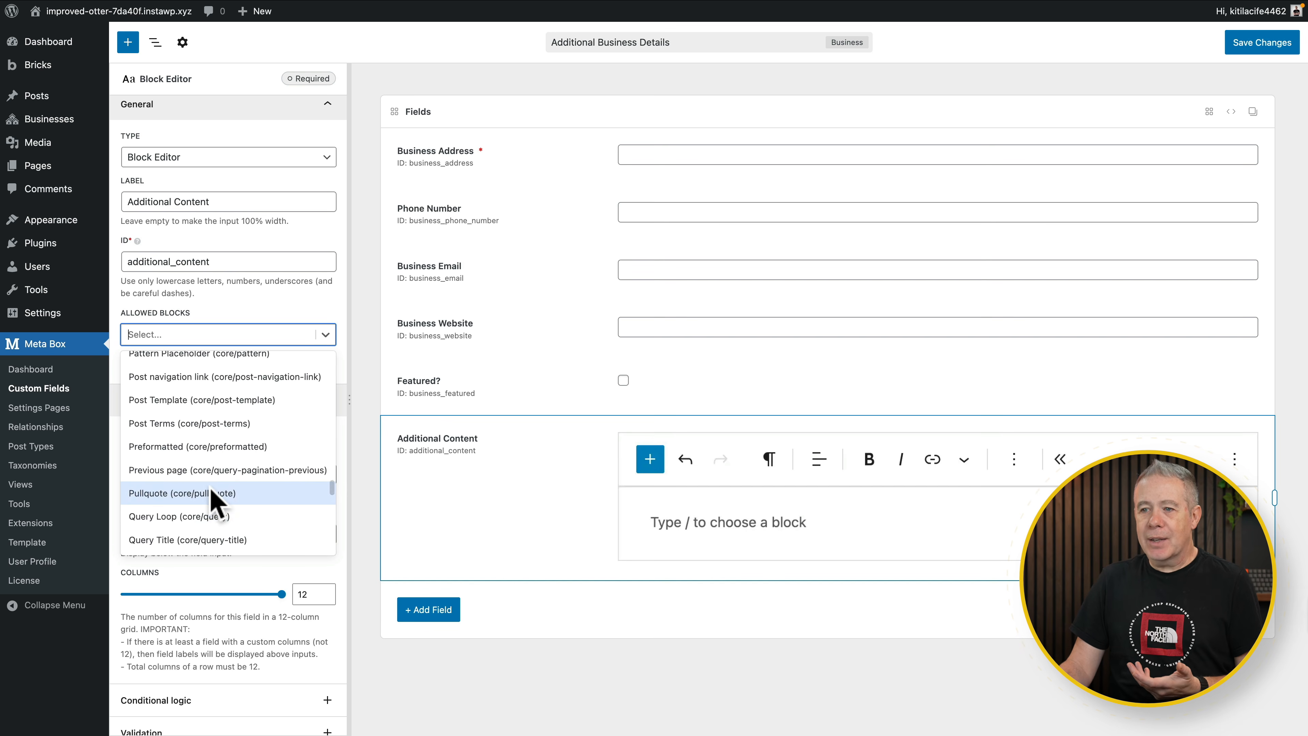
pyautogui.scroll(-1, 214, 493)
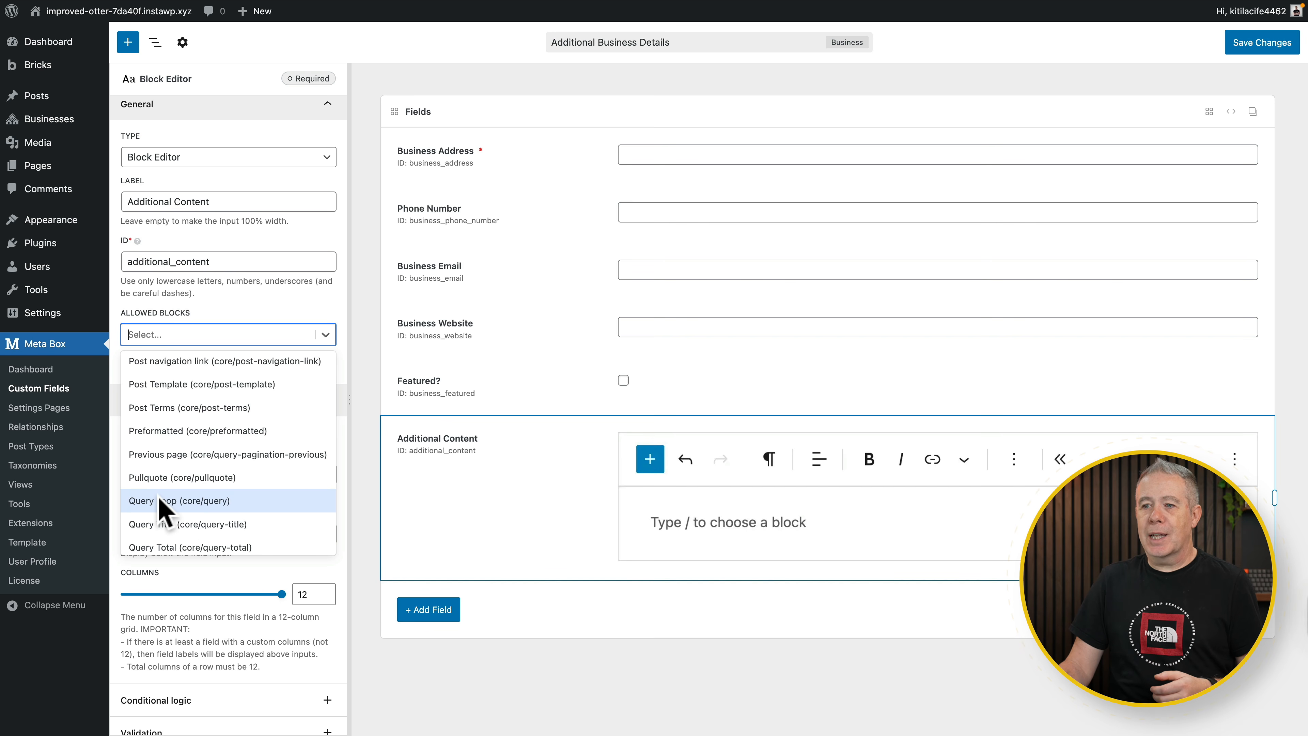
pyautogui.click(170, 500)
pyautogui.click(269, 335)
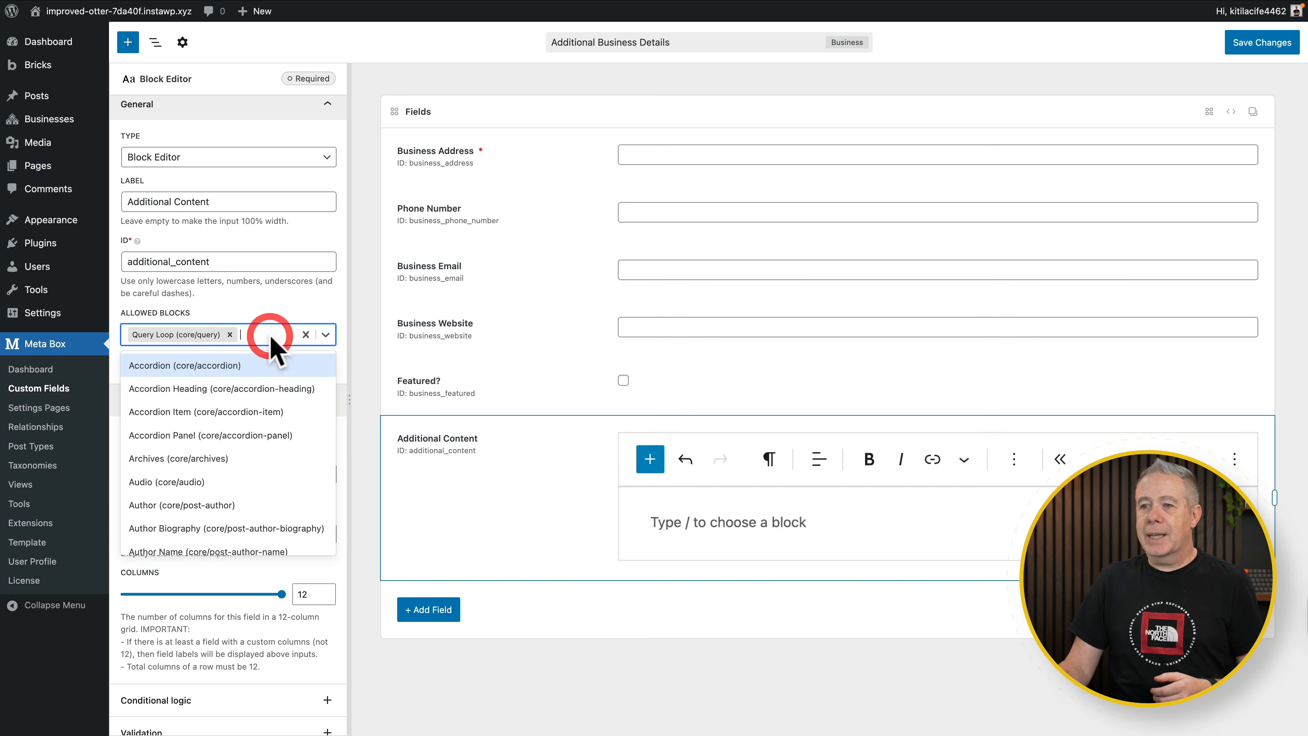
pyautogui.scroll(-10, 248, 497)
pyautogui.scroll(-12, 248, 502)
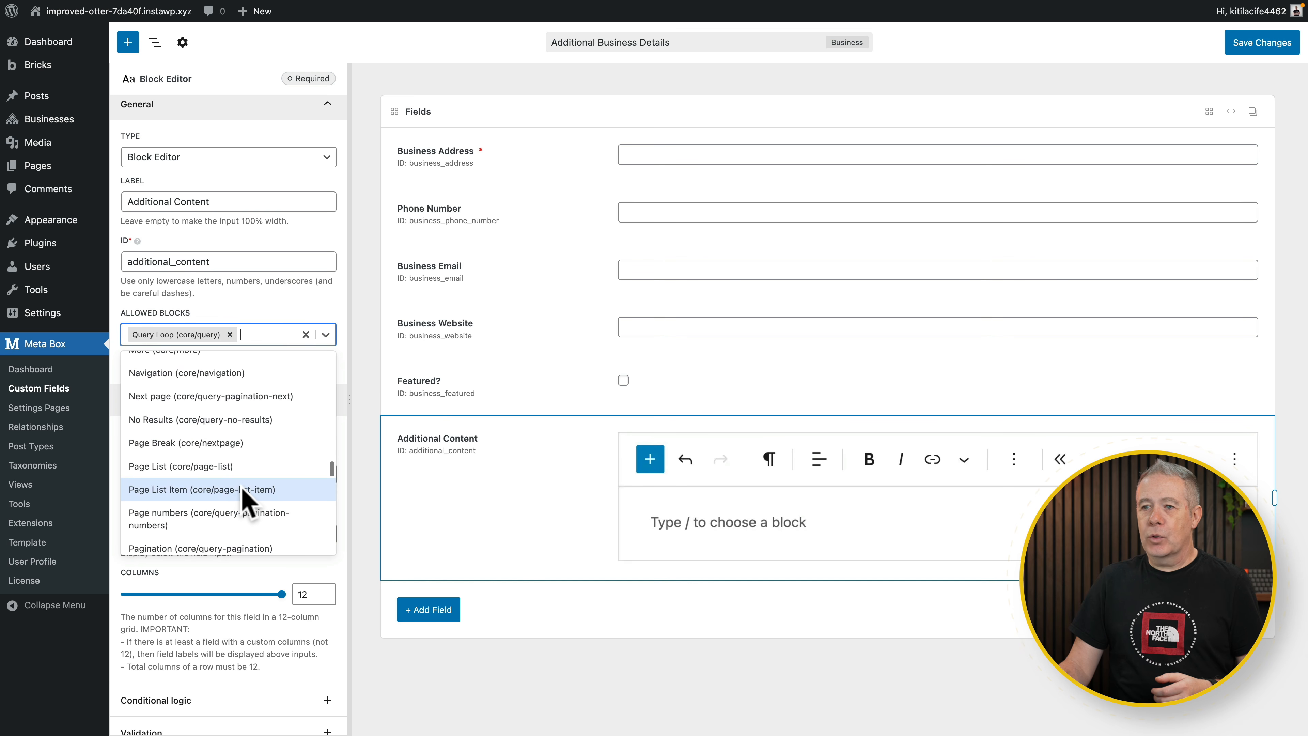
pyautogui.click(199, 512)
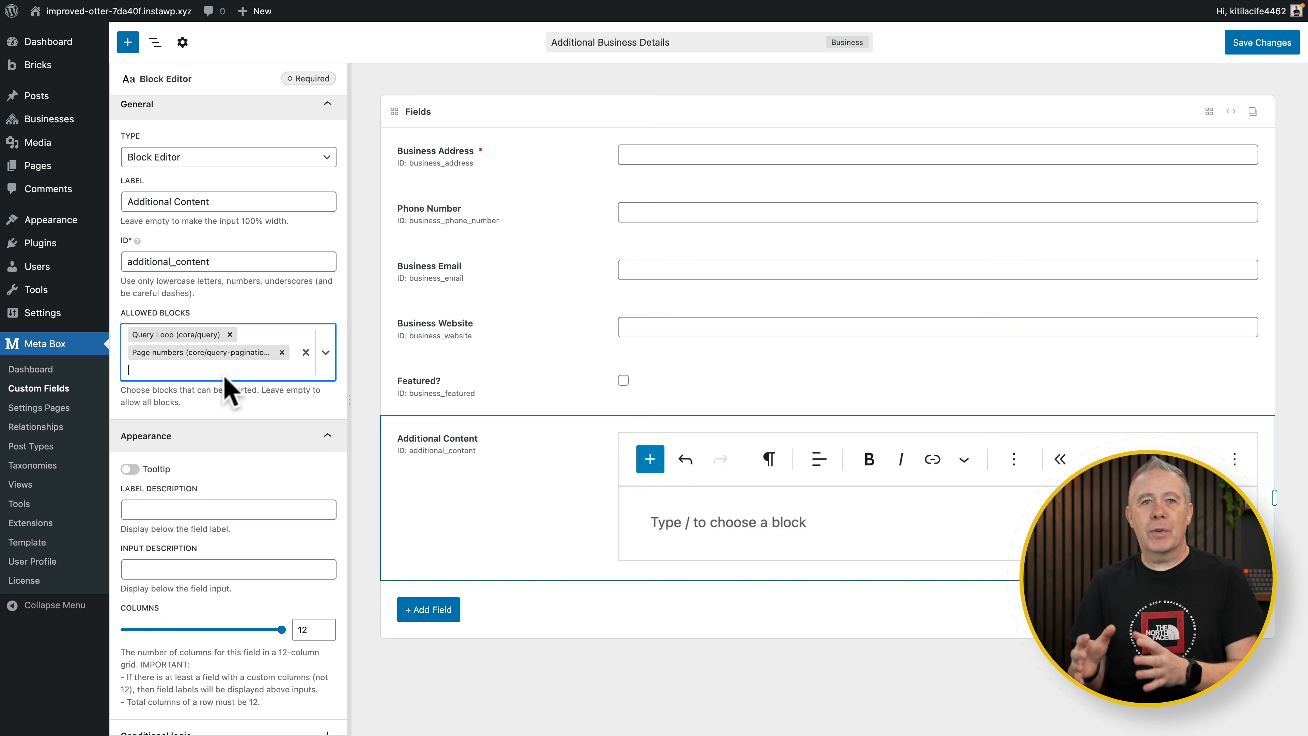
# Examine the Additional Content field's appearance and advanced settings.
pyautogui.scroll(-3, 227, 392)
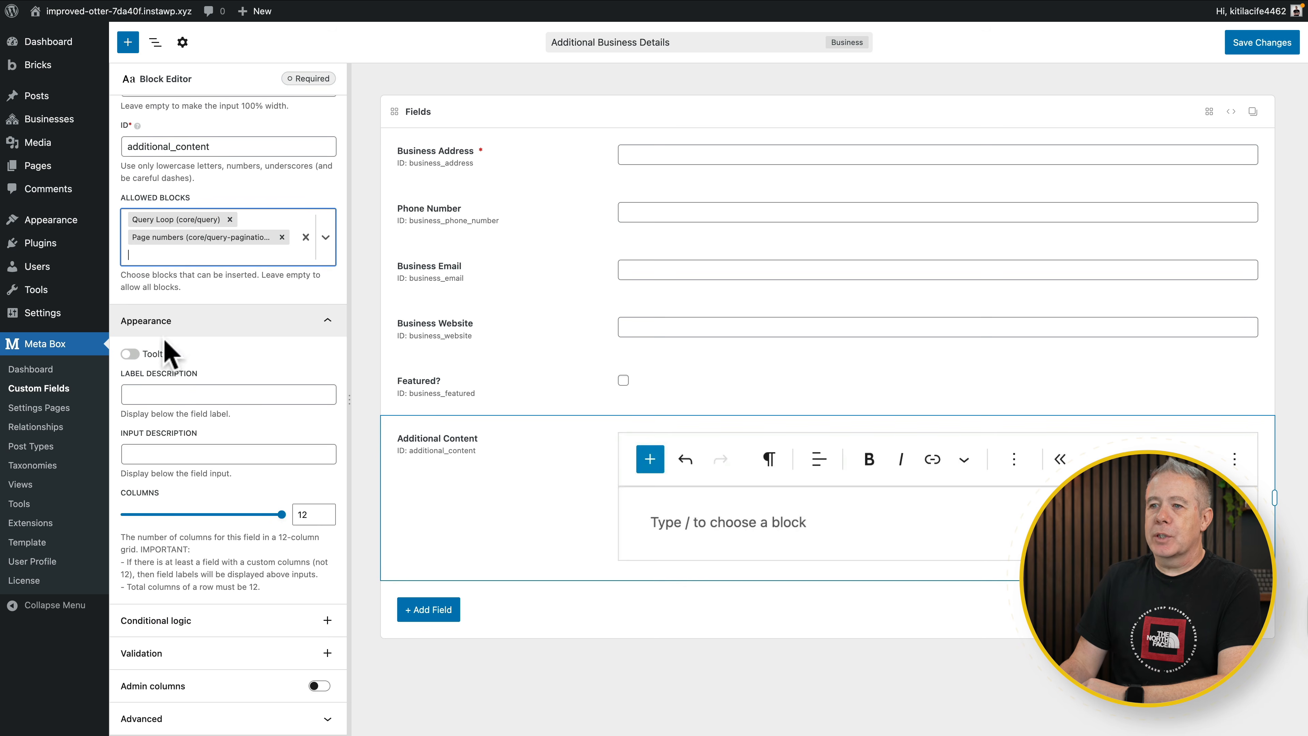
pyautogui.moveTo(281, 514)
pyautogui.mouseDown()
pyautogui.moveTo(173, 515)
pyautogui.moveTo(287, 509)
pyautogui.mouseUp()
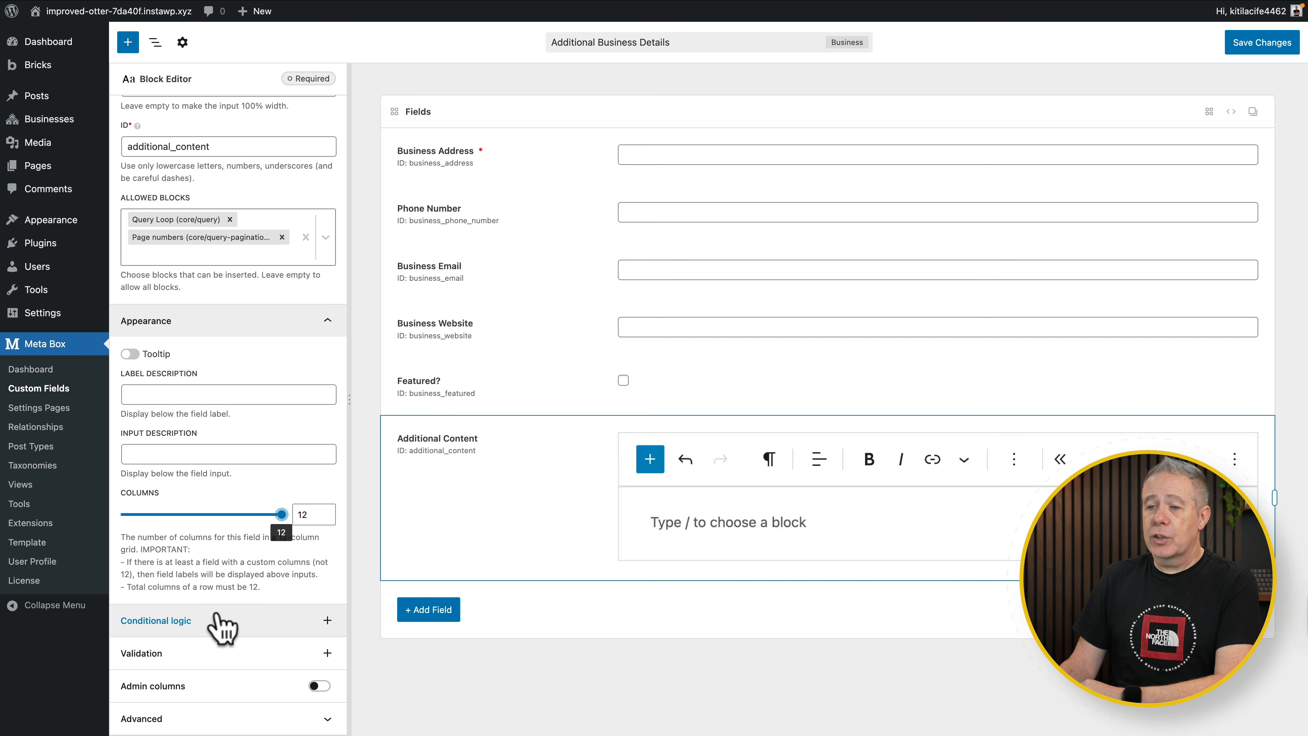
pyautogui.moveTo(221, 696)
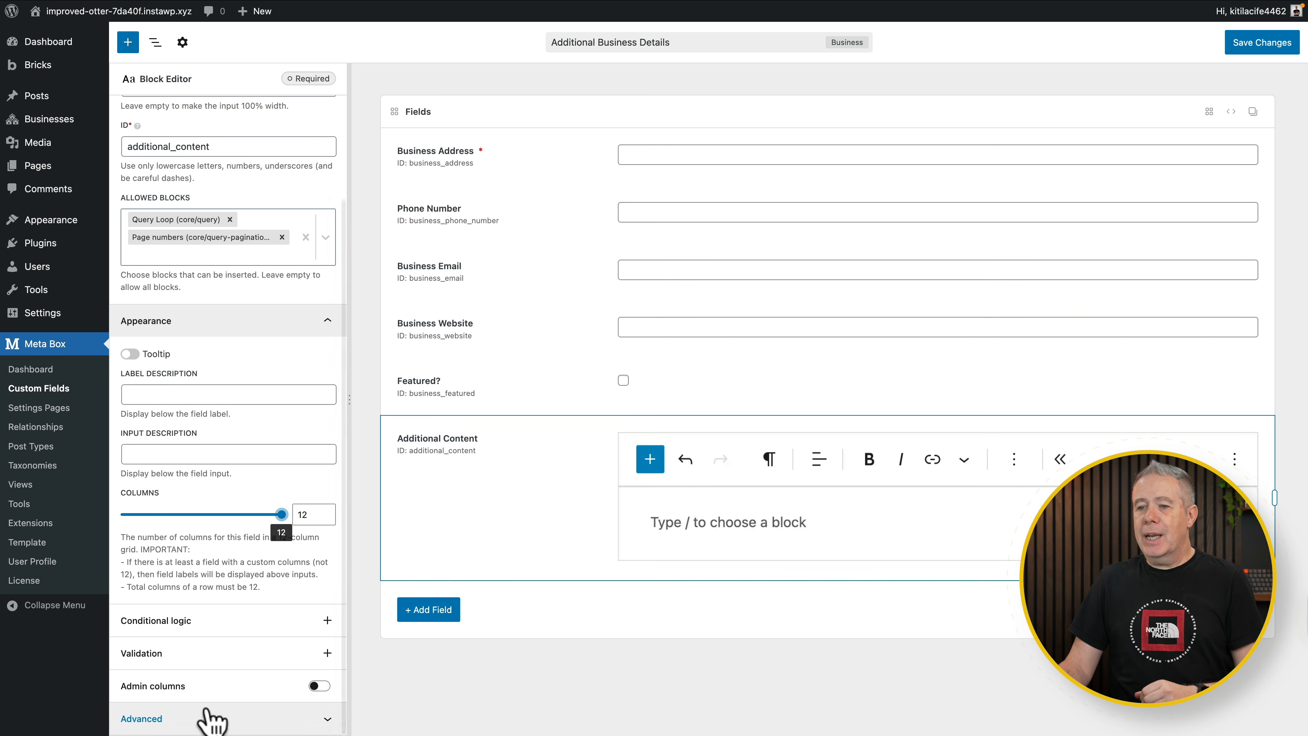
pyautogui.click(211, 718)
pyautogui.scroll(-6, 211, 711)
pyautogui.scroll(-5, 211, 718)
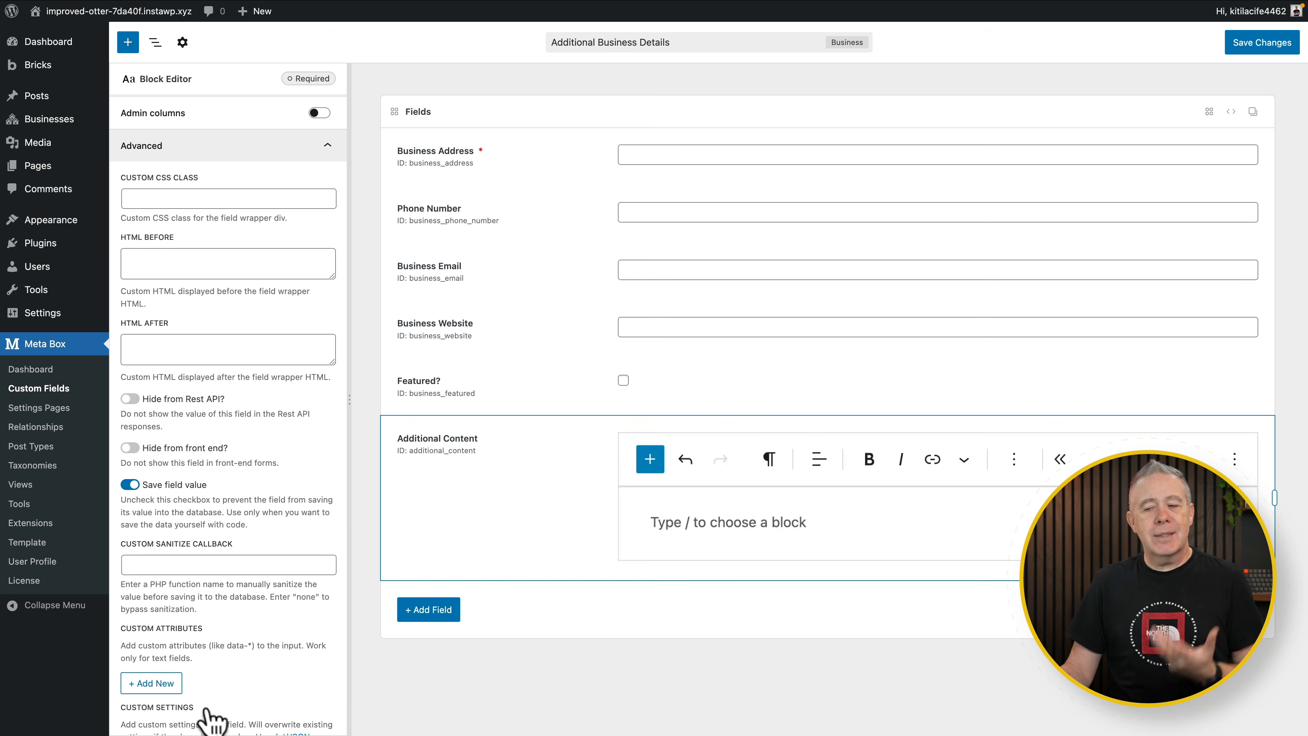
pyautogui.scroll(-2, 210, 711)
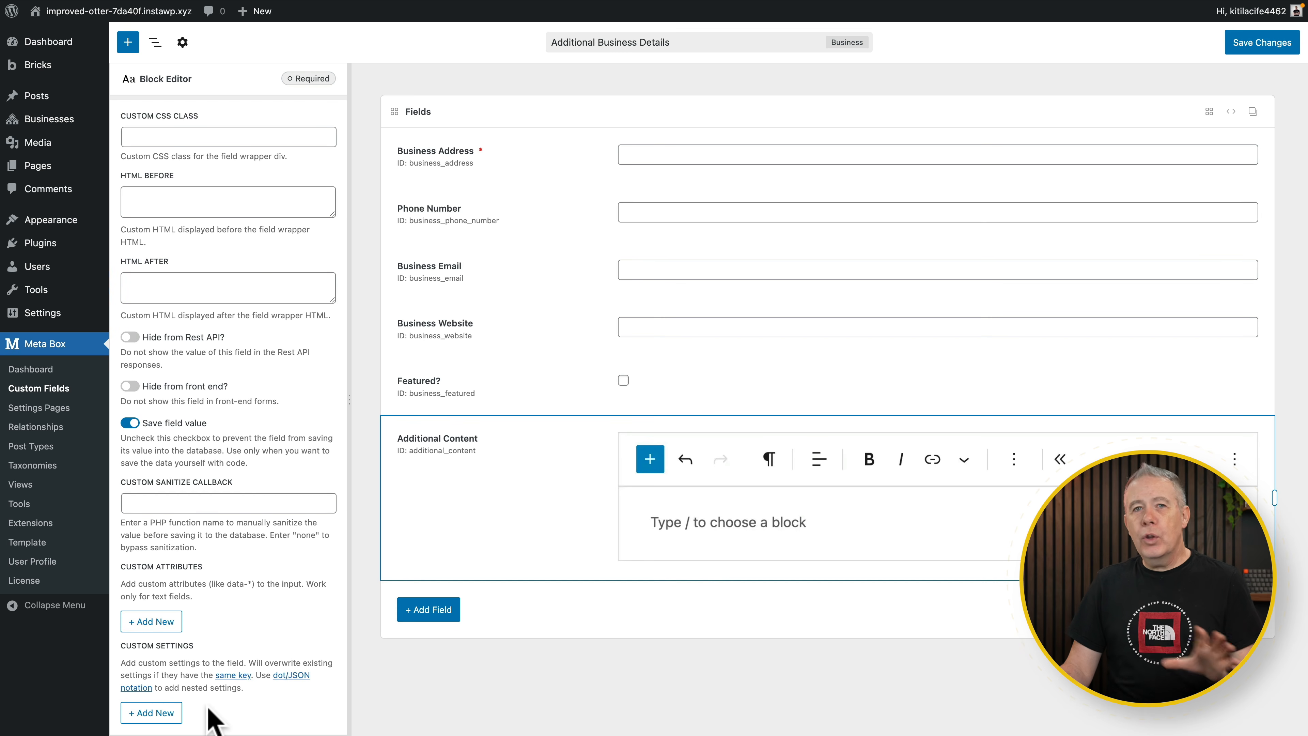
pyautogui.scroll(15, 211, 718)
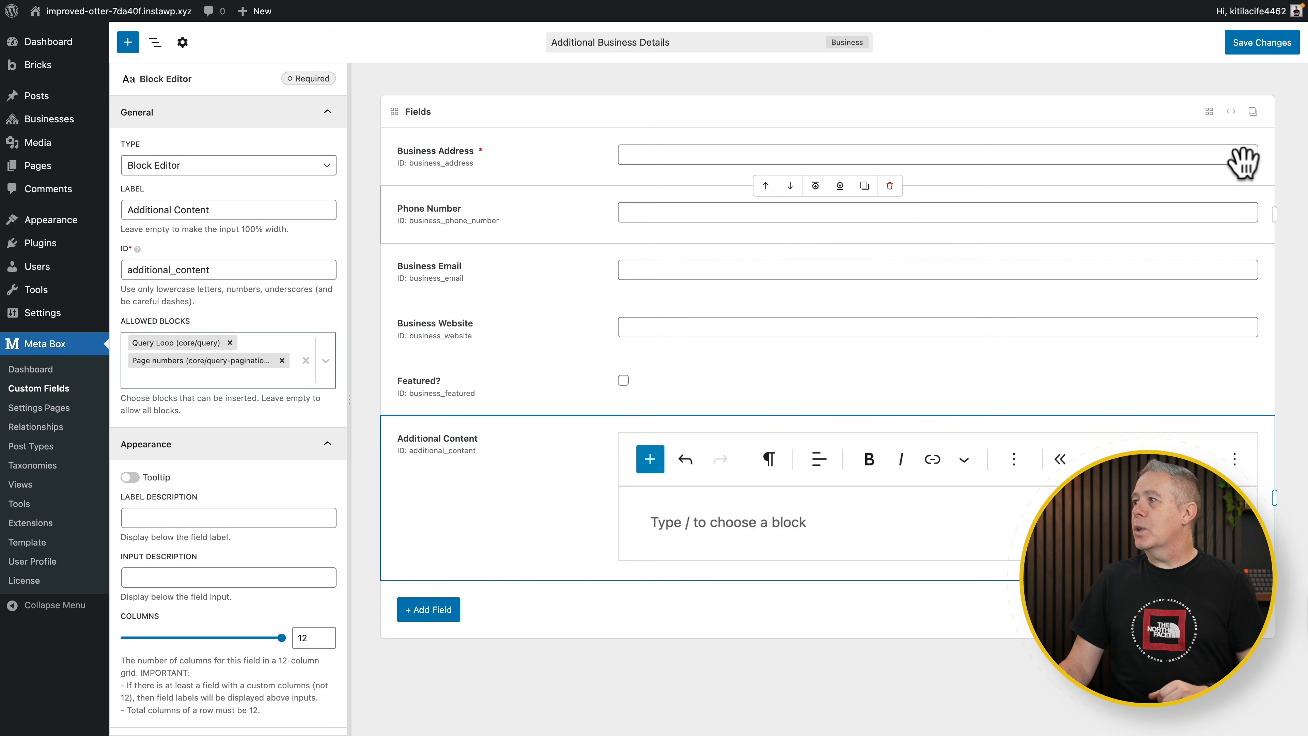
# Save the field group changes and open The Barbican from the Businesses list for editing.
pyautogui.click(1261, 45)
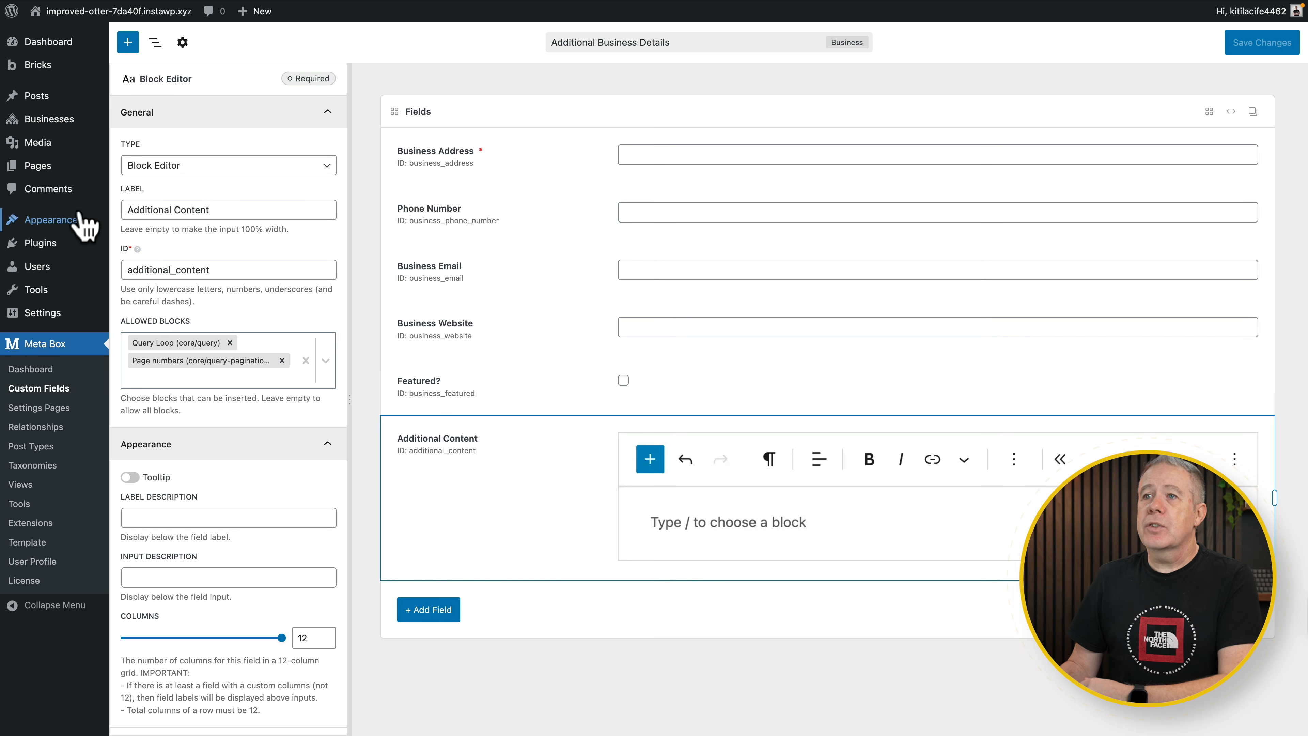
pyautogui.moveTo(49, 122)
pyautogui.click(136, 126)
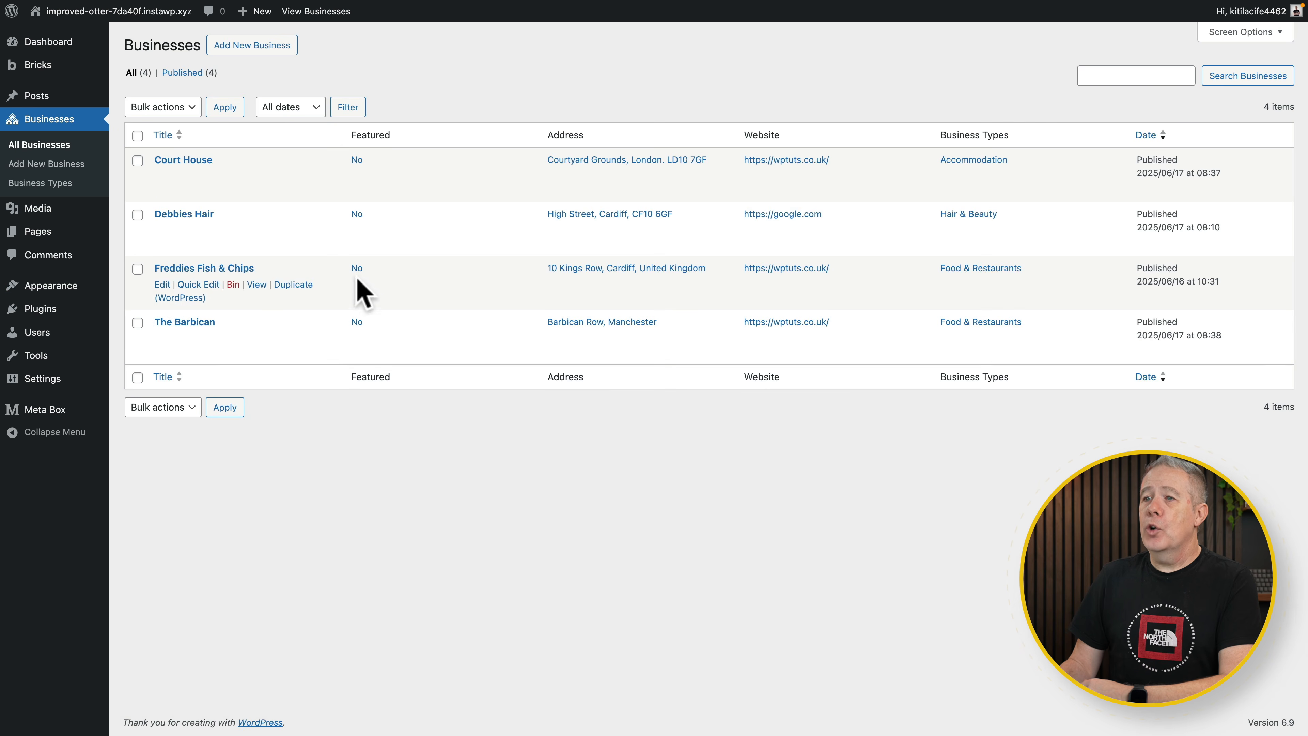
pyautogui.click(193, 321)
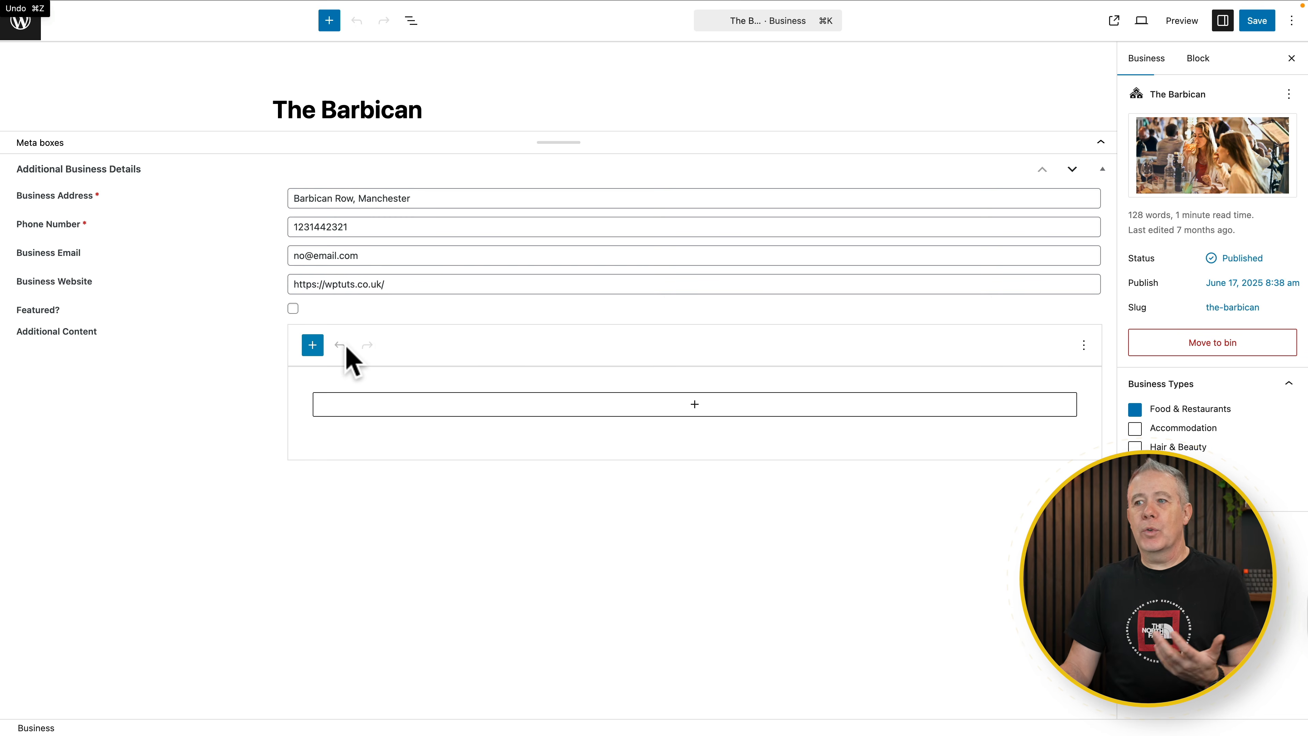
# Check which blocks can be inserted in The Barbican's Additional Content field.
pyautogui.click(312, 345)
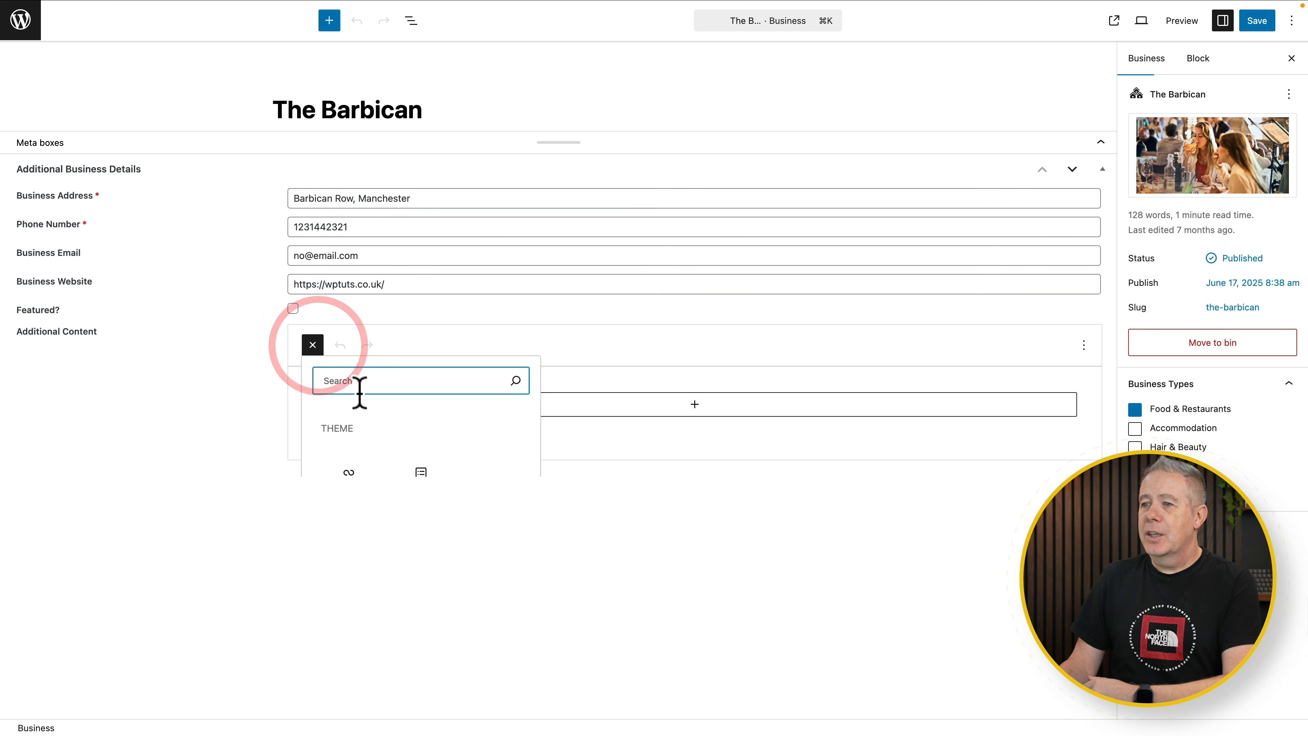
pyautogui.scroll(-2, 397, 438)
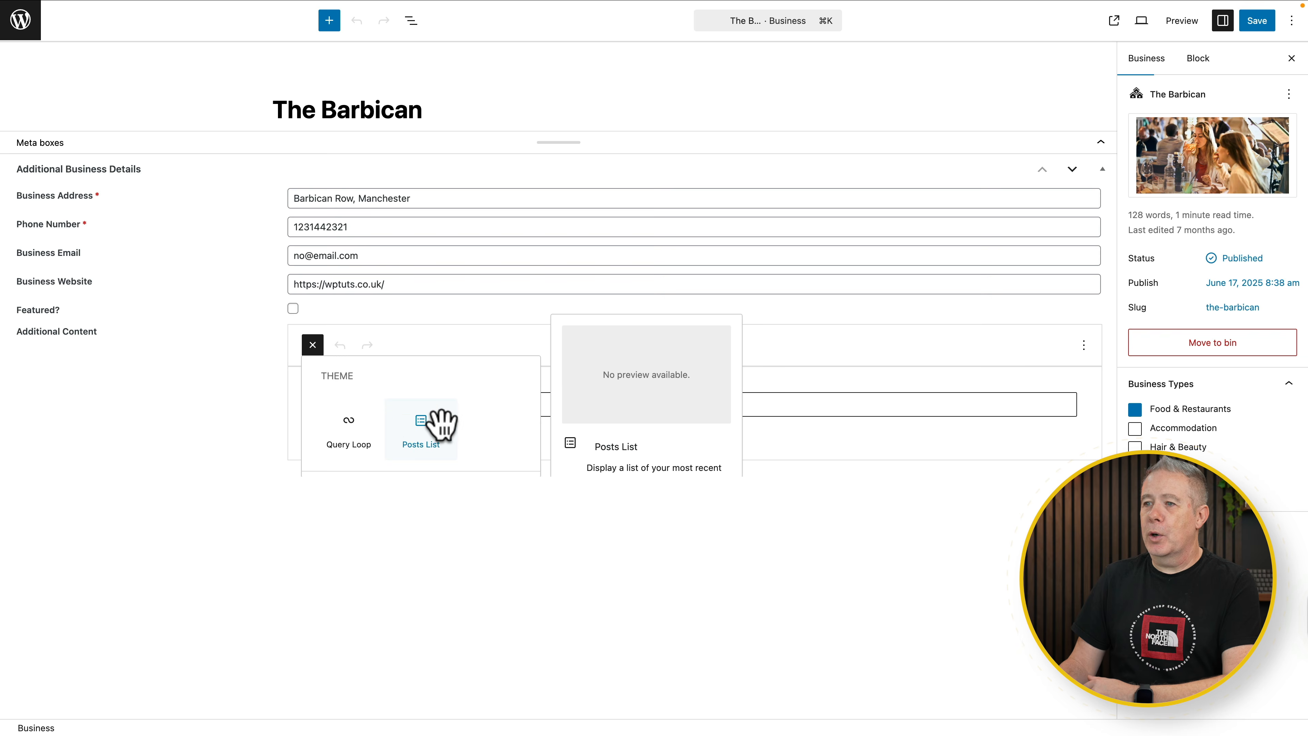
pyautogui.click(313, 345)
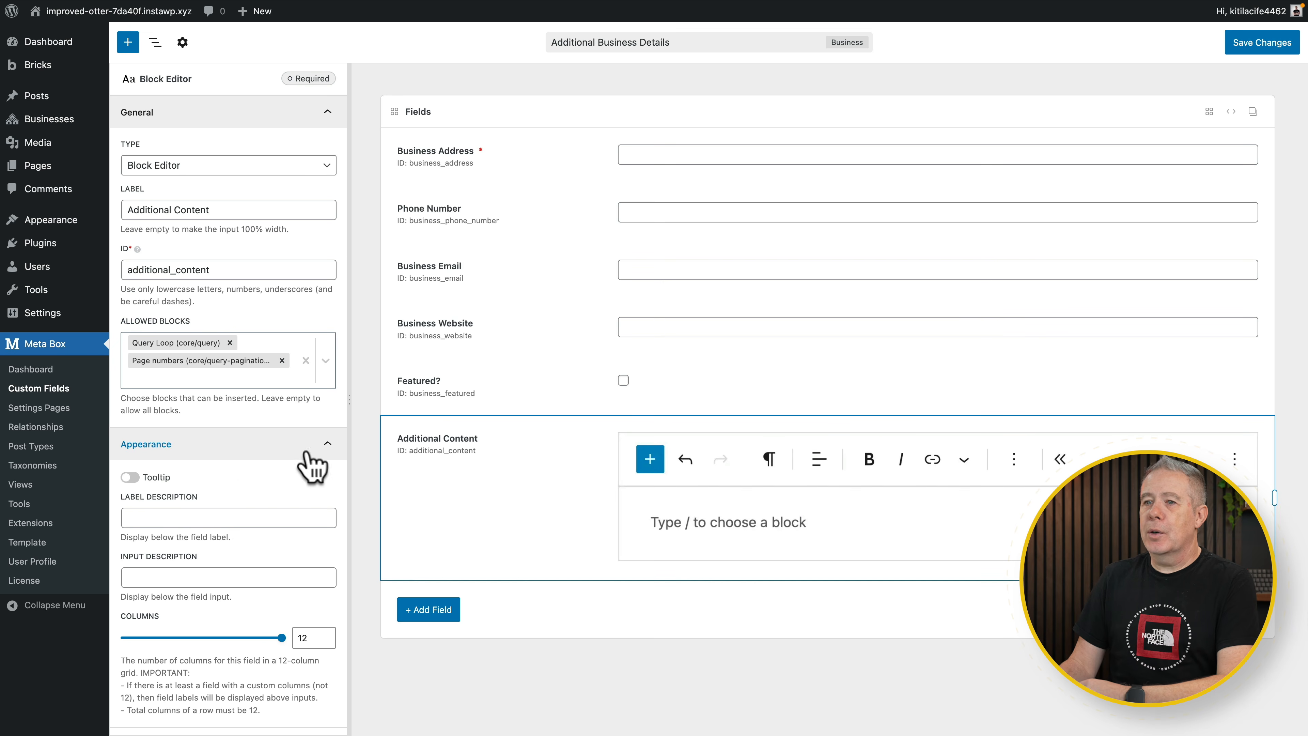
# Remove all allowed-block restrictions from the Additional Content field and save the field group.
pyautogui.click(281, 360)
pyautogui.click(306, 342)
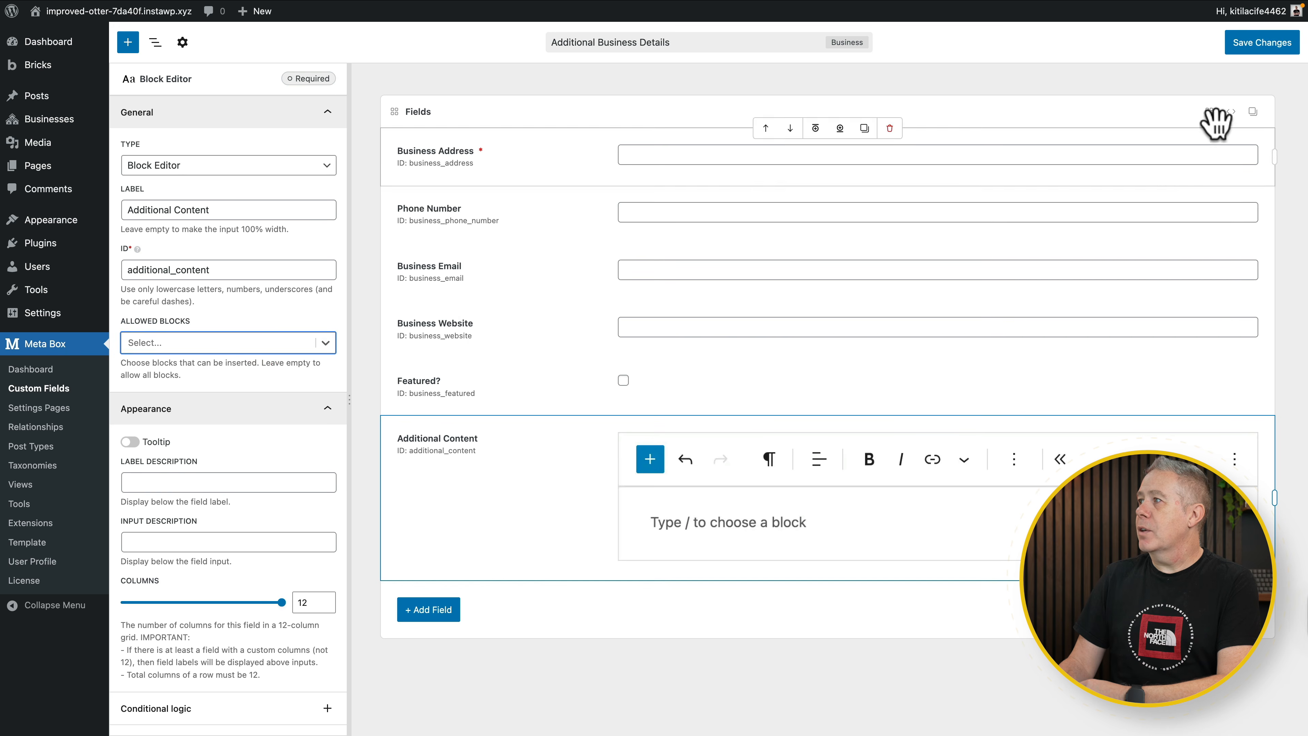
pyautogui.click(1259, 41)
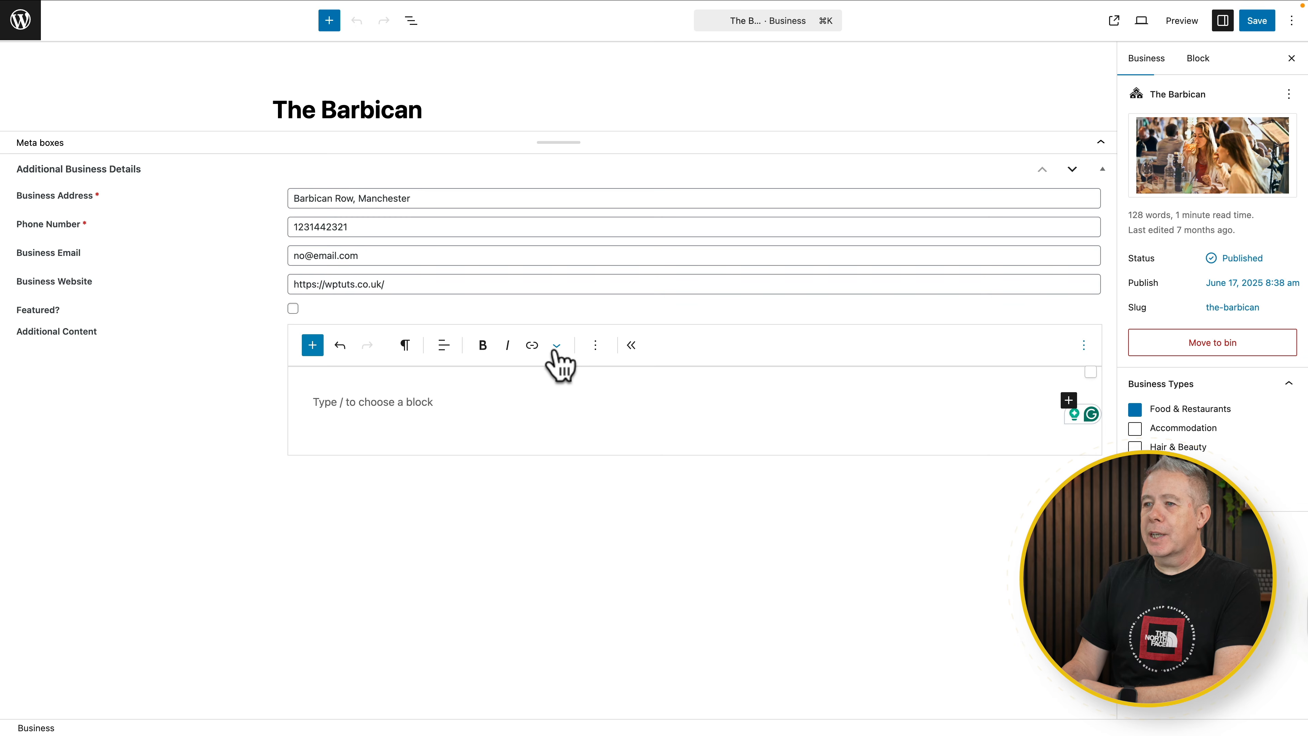
# Browse the unrestricted blocks offered by the Additional Content editor in The Barbican, then close the block list.
pyautogui.click(313, 346)
pyautogui.scroll(-5, 386, 435)
pyautogui.scroll(-5, 381, 423)
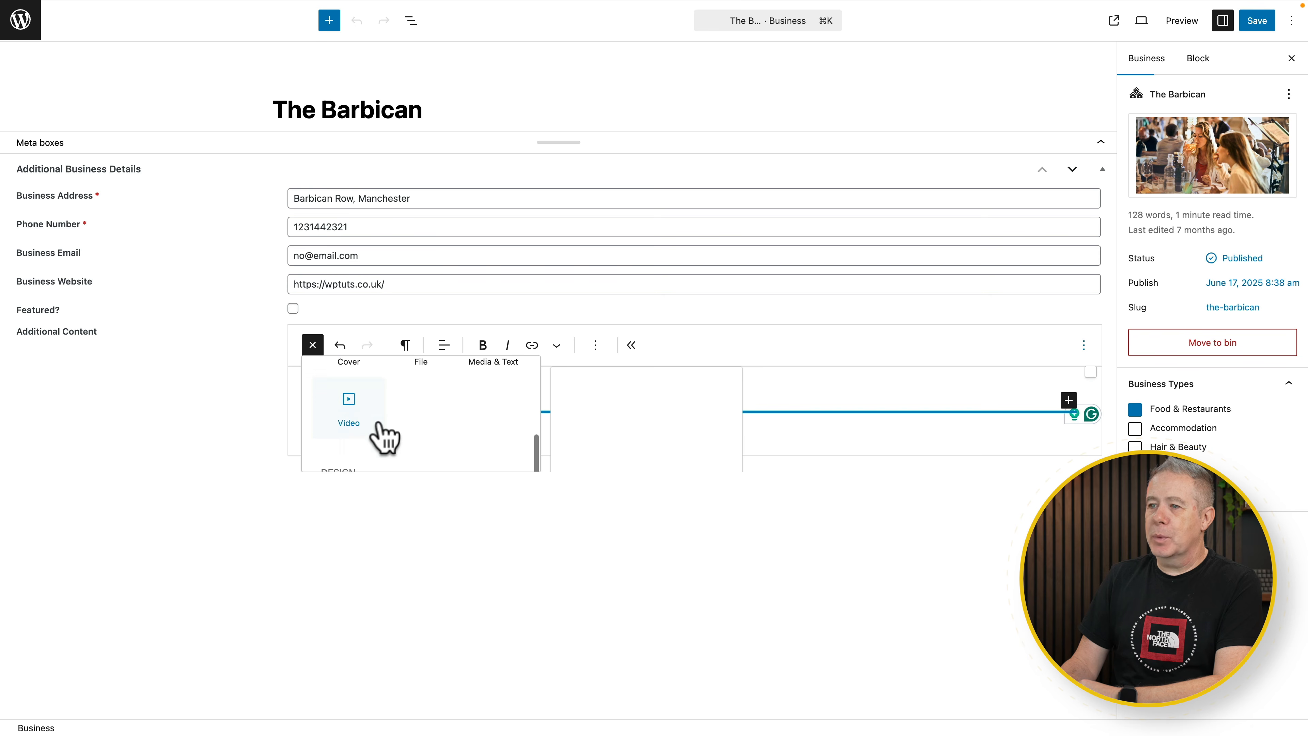
pyautogui.scroll(-2, 386, 437)
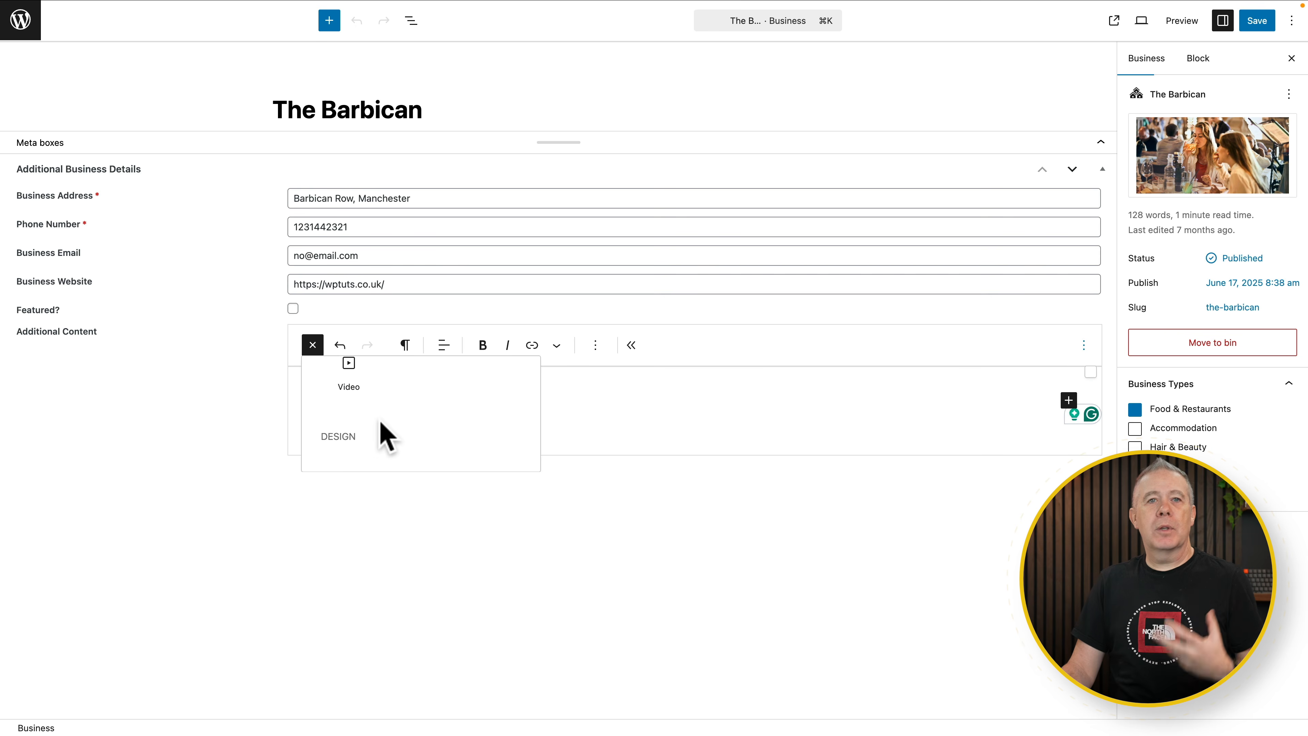
pyautogui.click(607, 420)
# Place the cursor in the empty paragraph of The Barbican's Additional Content editor.
pyautogui.click(465, 394)
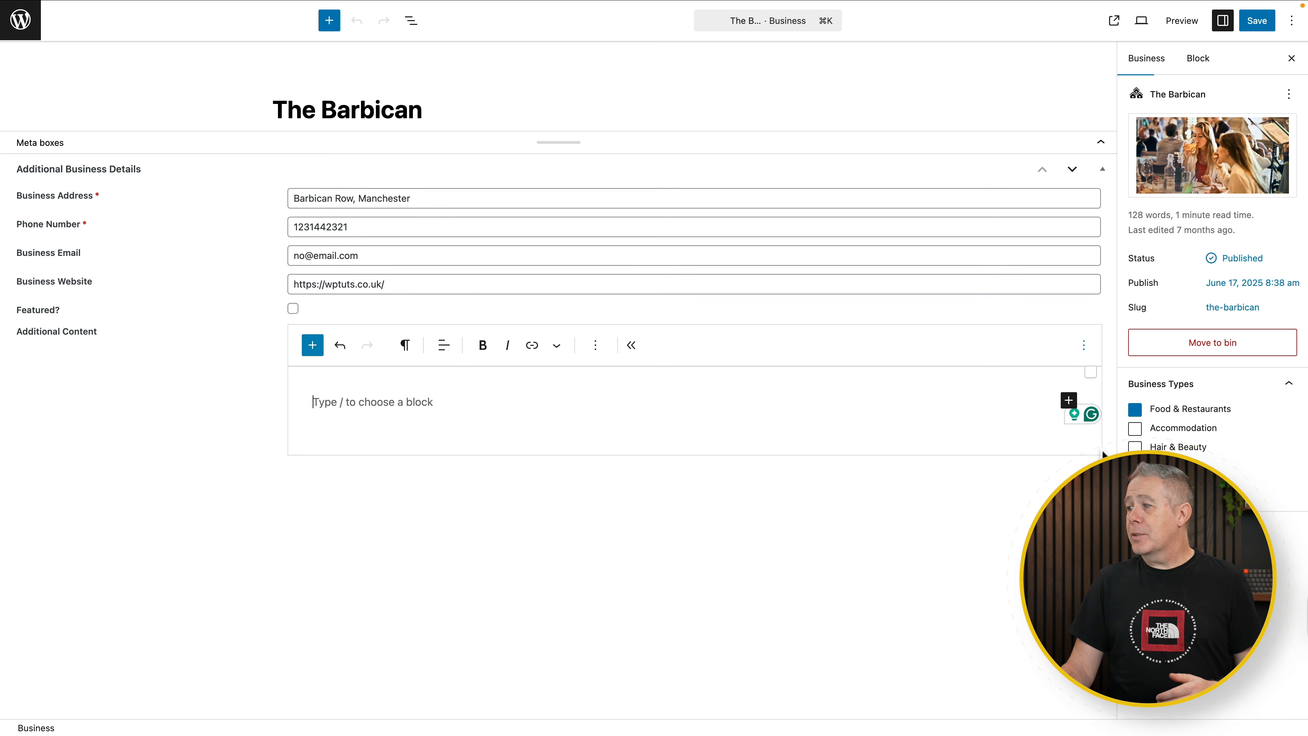
pyautogui.click(978, 434)
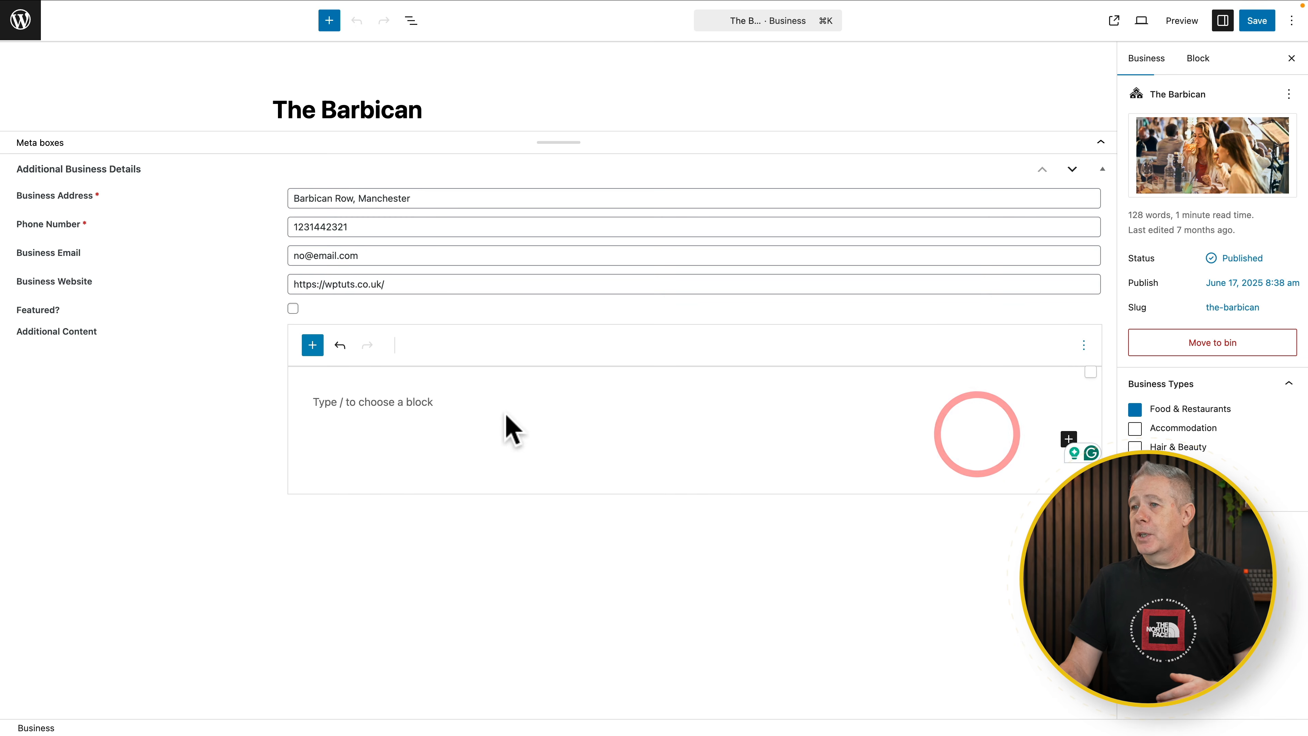
pyautogui.click(489, 409)
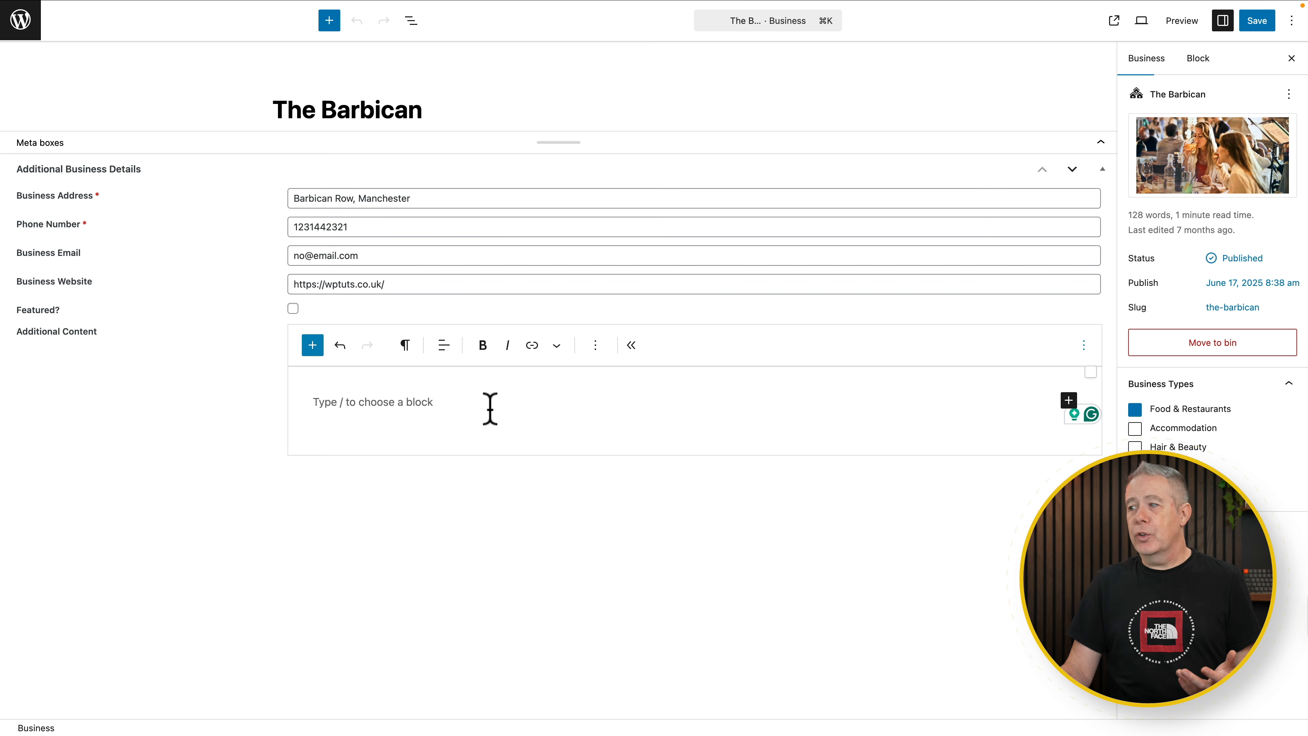
# Insert a Quote block in The Barbican's Additional Content editor.
pyautogui.click(390, 406)
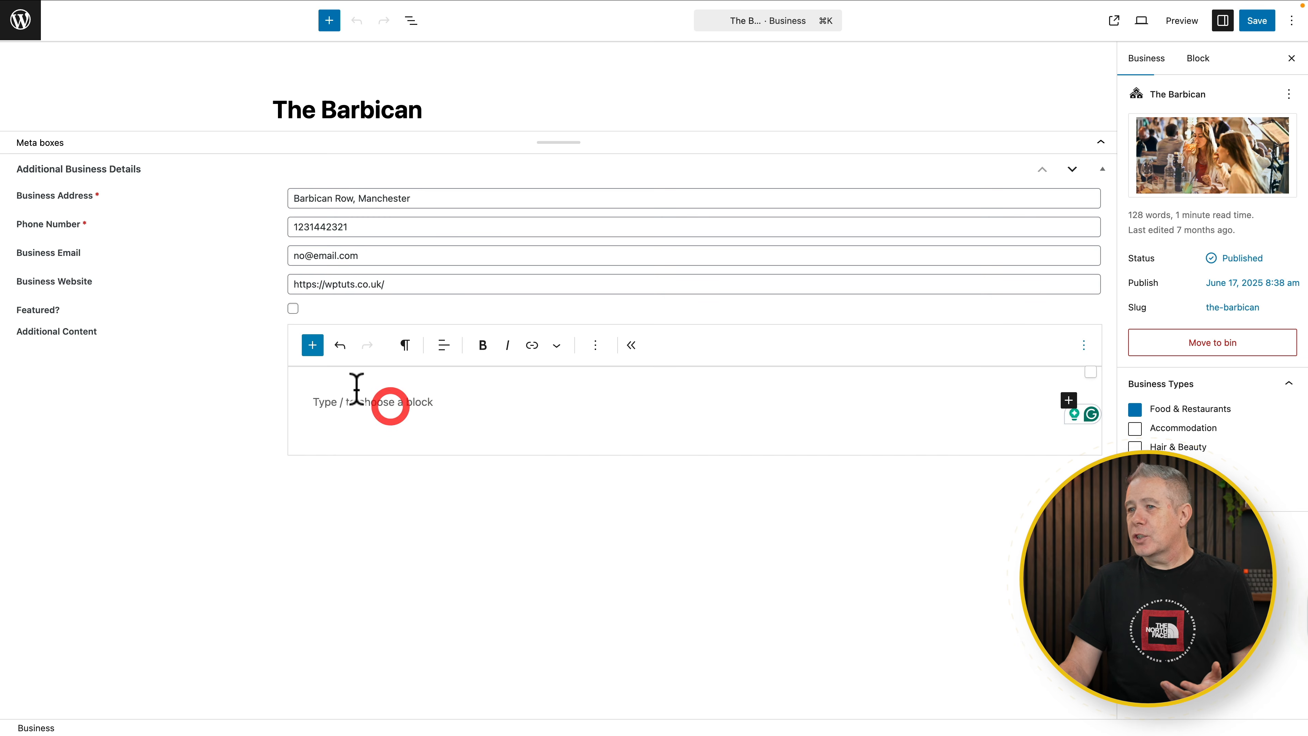
pyautogui.click(313, 345)
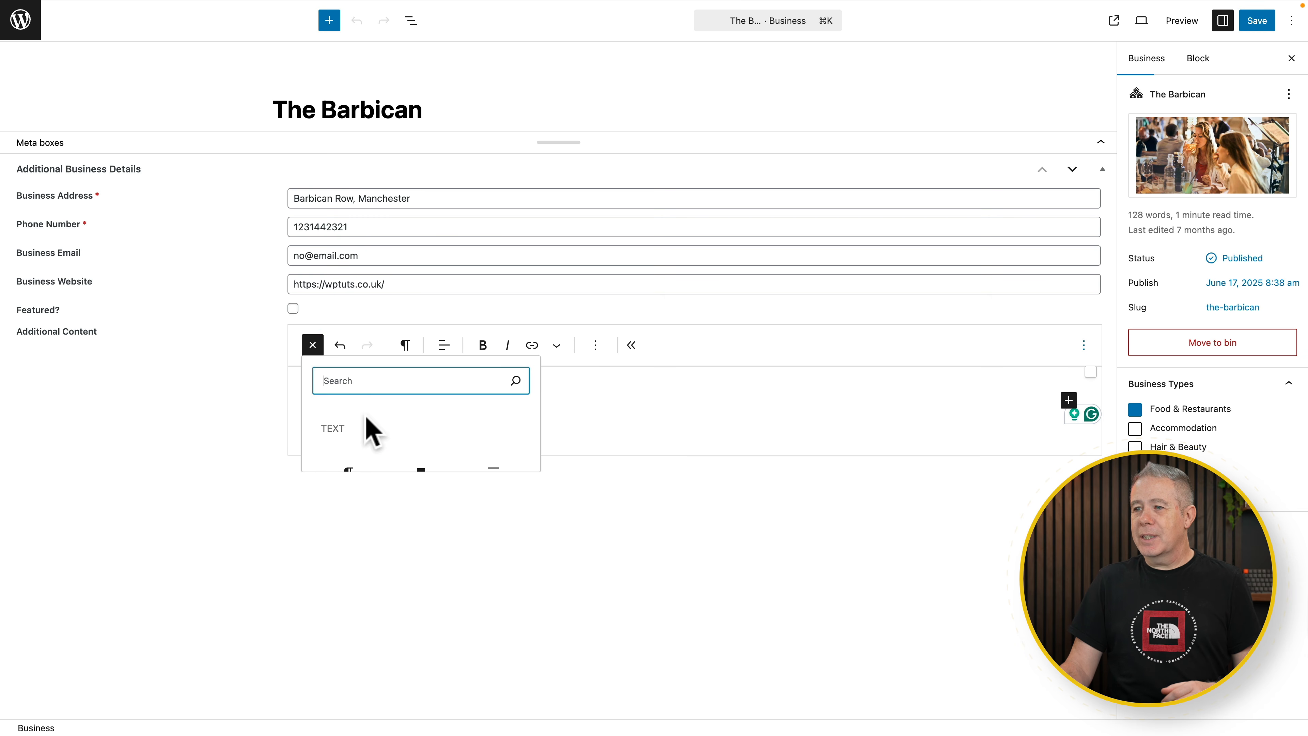
pyautogui.scroll(-5, 367, 423)
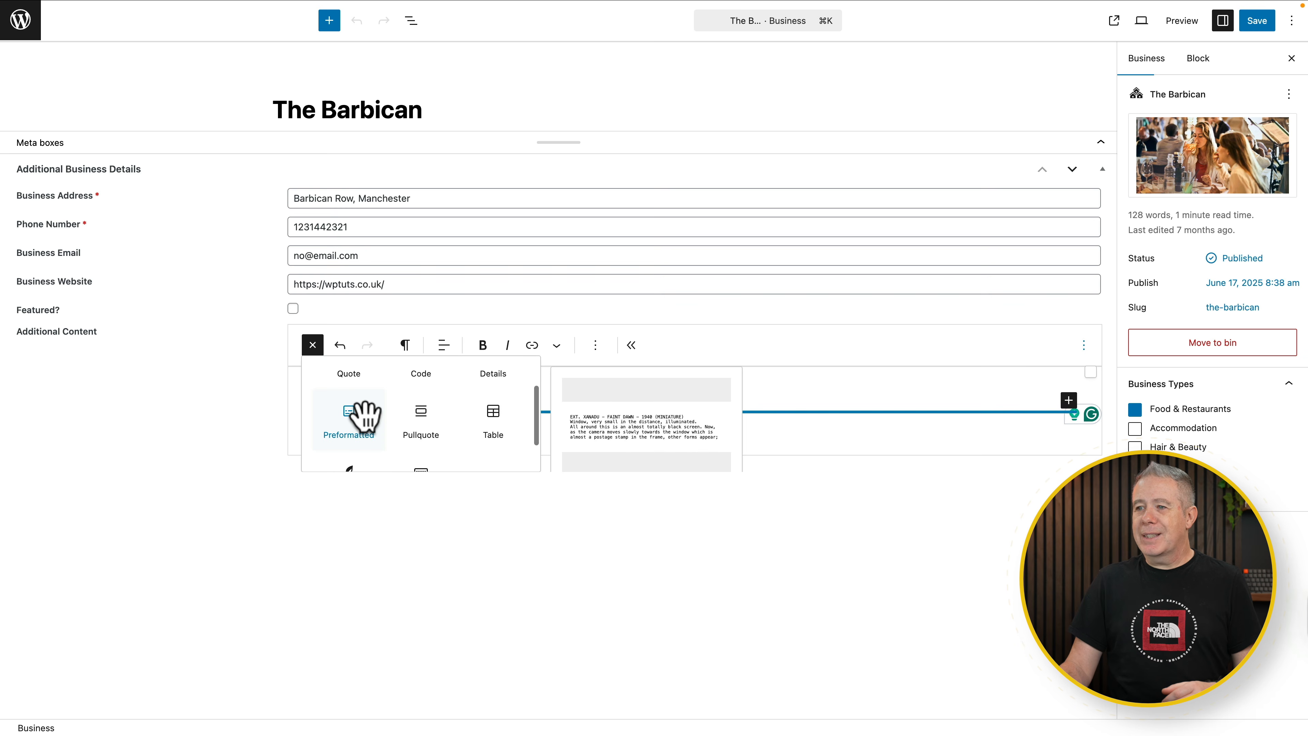
pyautogui.scroll(2, 365, 415)
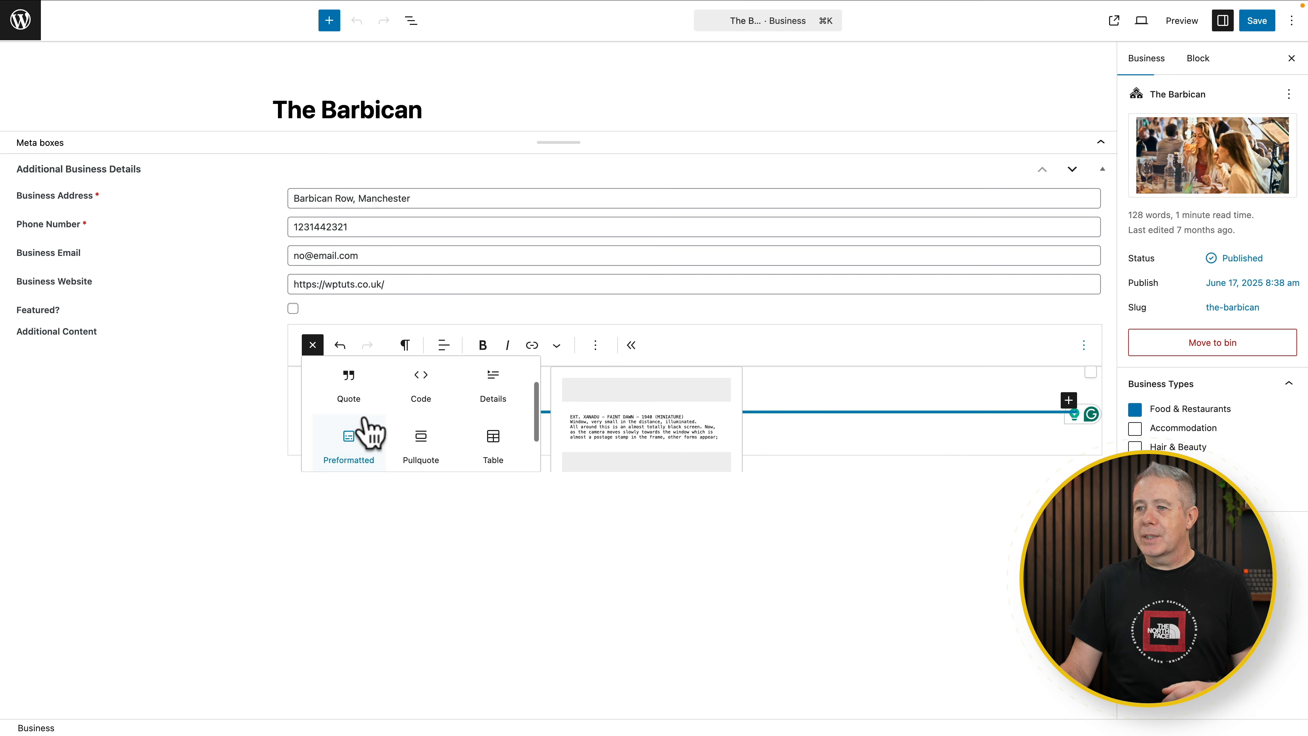
pyautogui.click(355, 382)
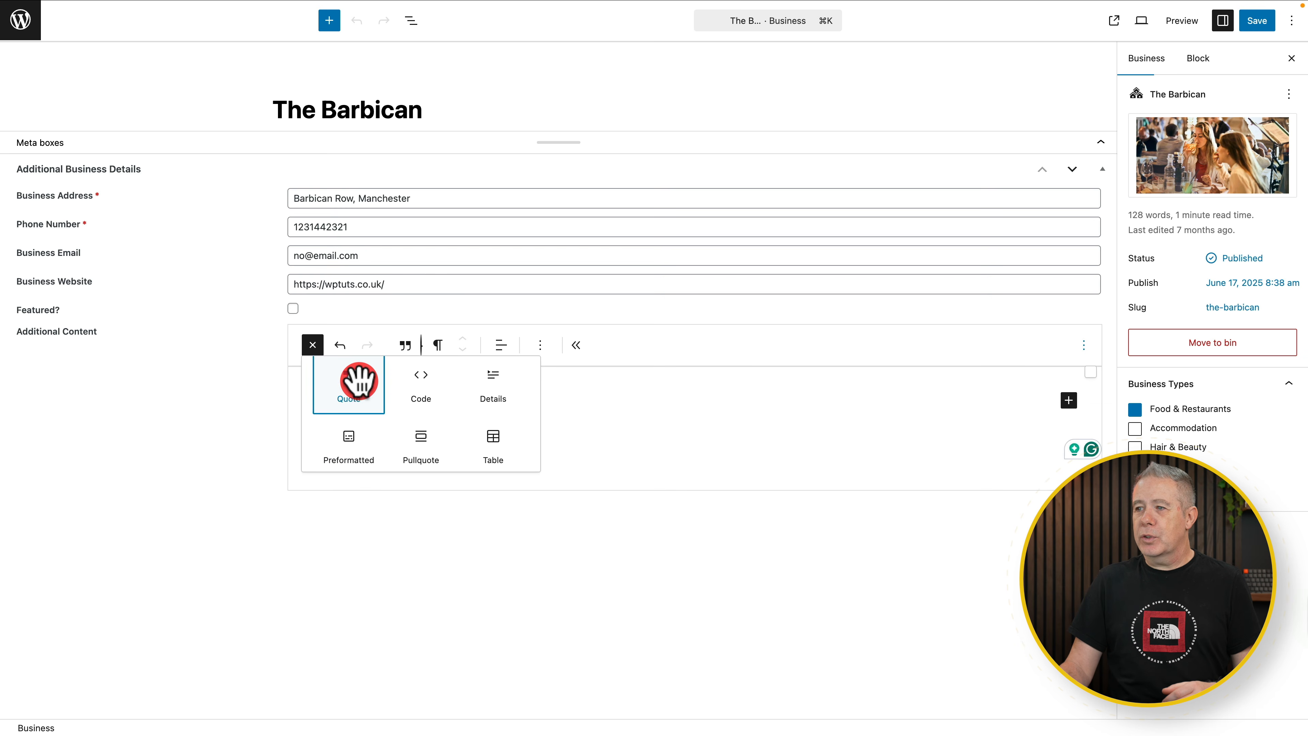
pyautogui.click(589, 410)
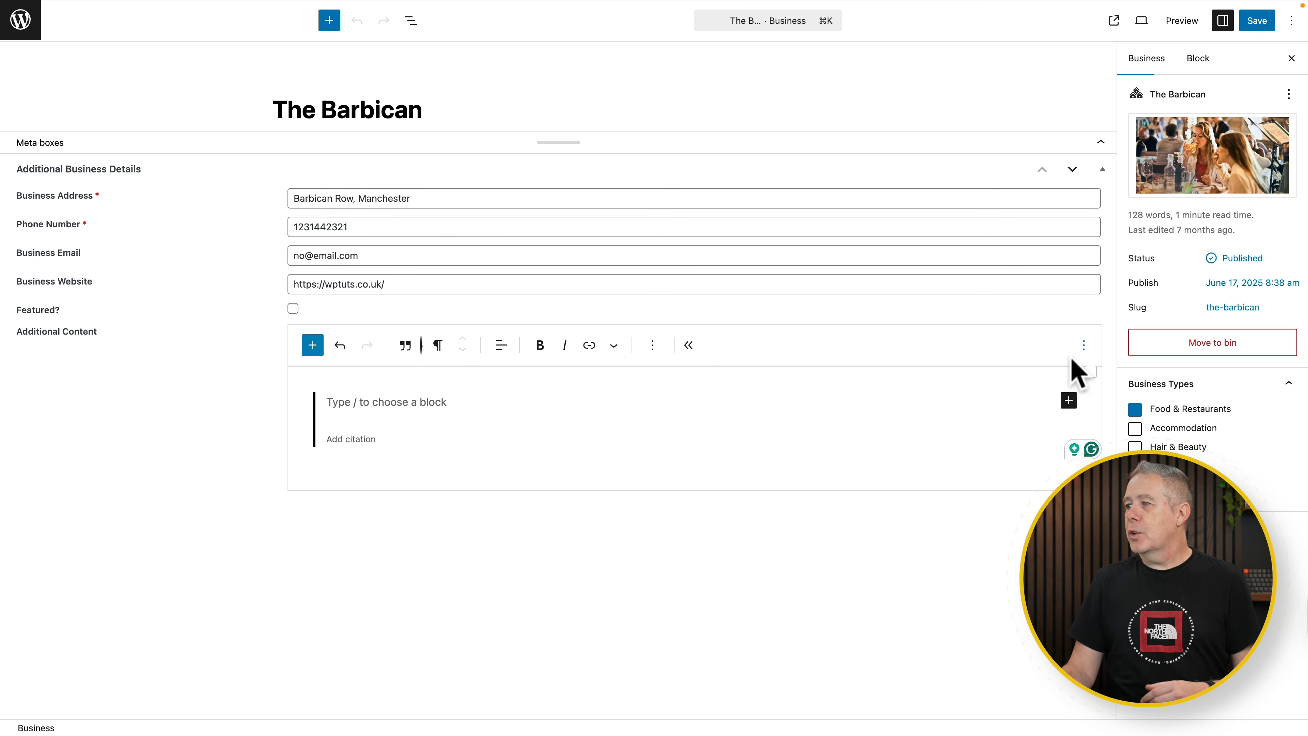
# Check the options menu of the Additional Content editor and close it again.
pyautogui.click(1084, 345)
pyautogui.click(1084, 346)
pyautogui.click(1084, 346)
pyautogui.click(1084, 346)
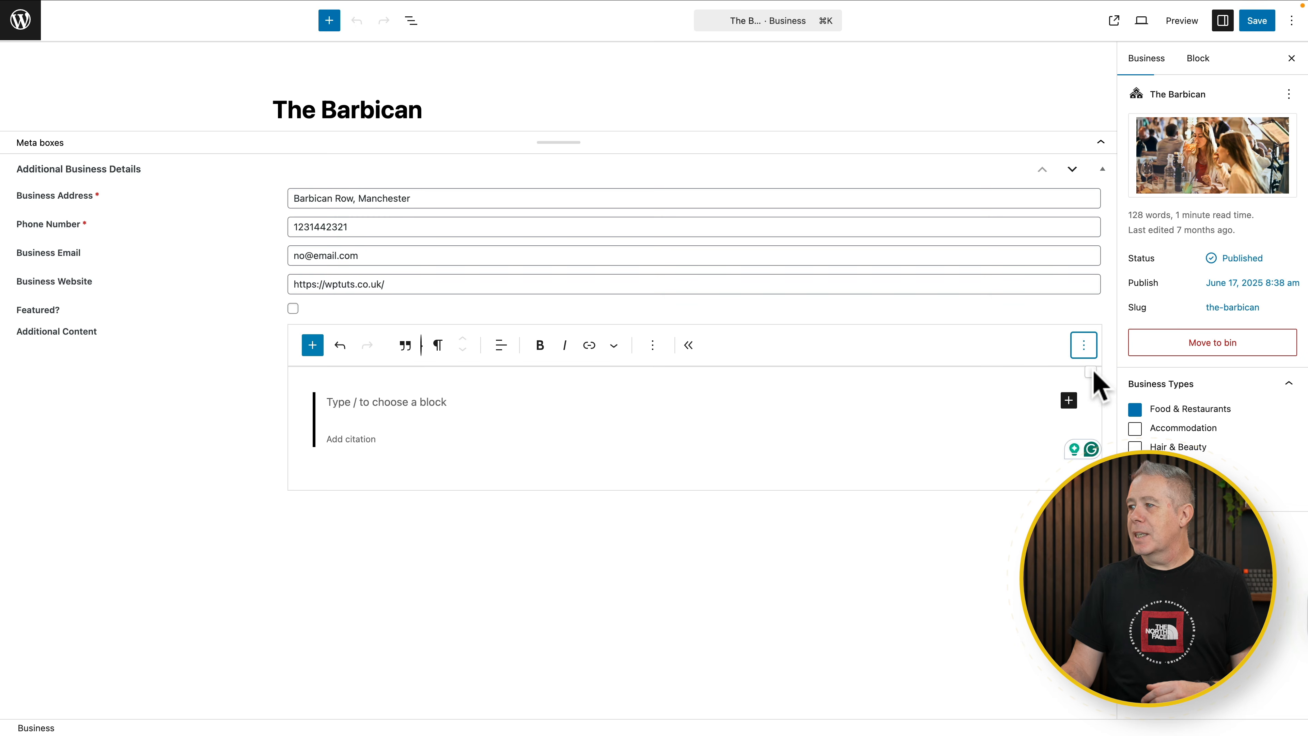
pyautogui.click(1084, 345)
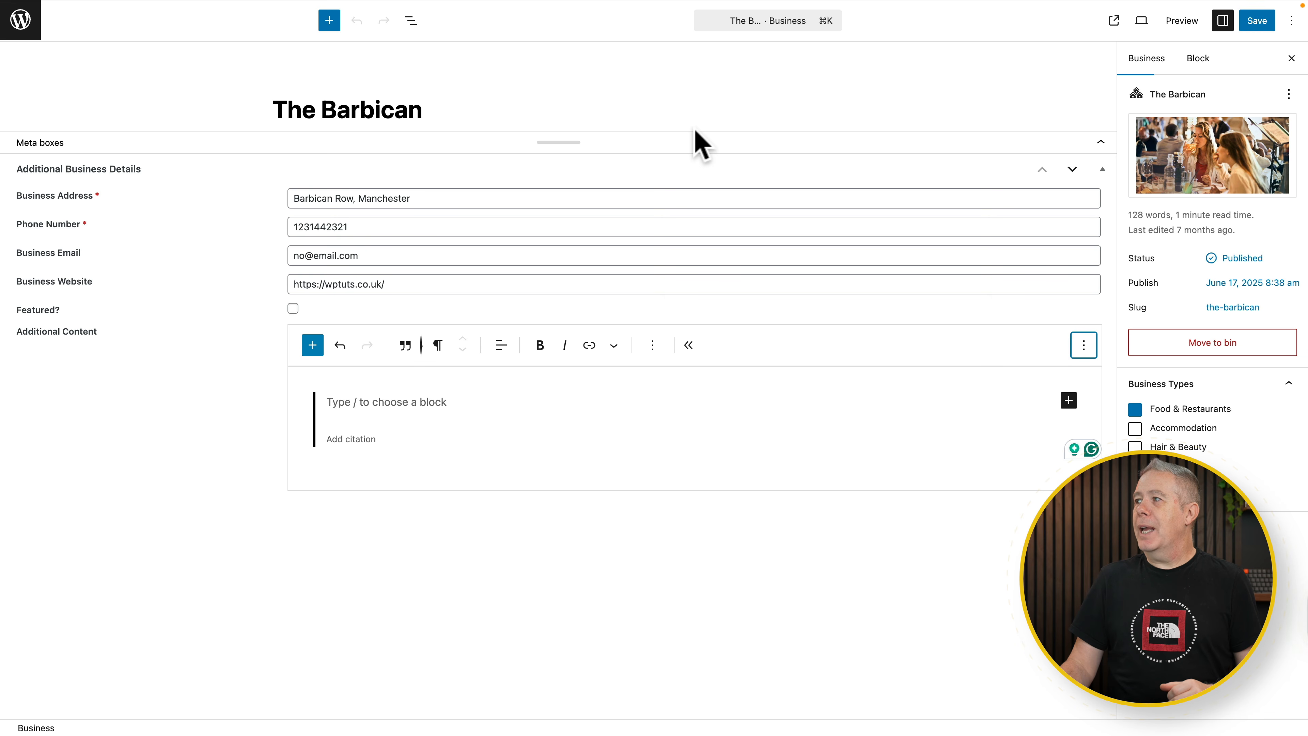
# Shrink the meta boxes area and review the main content's List View and Outline, then close the document overview.
pyautogui.moveTo(558, 142); pyautogui.dragTo(531, 496)
pyautogui.click(426, 242)
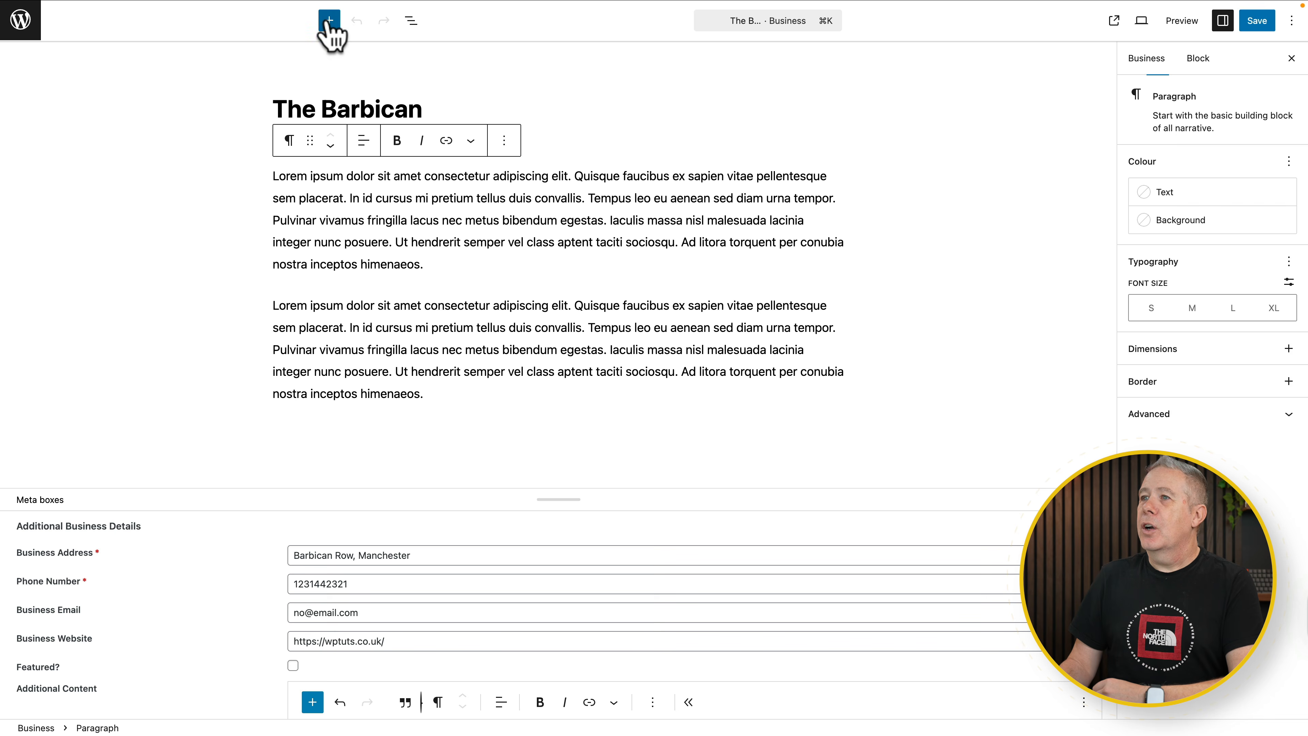
pyautogui.click(411, 21)
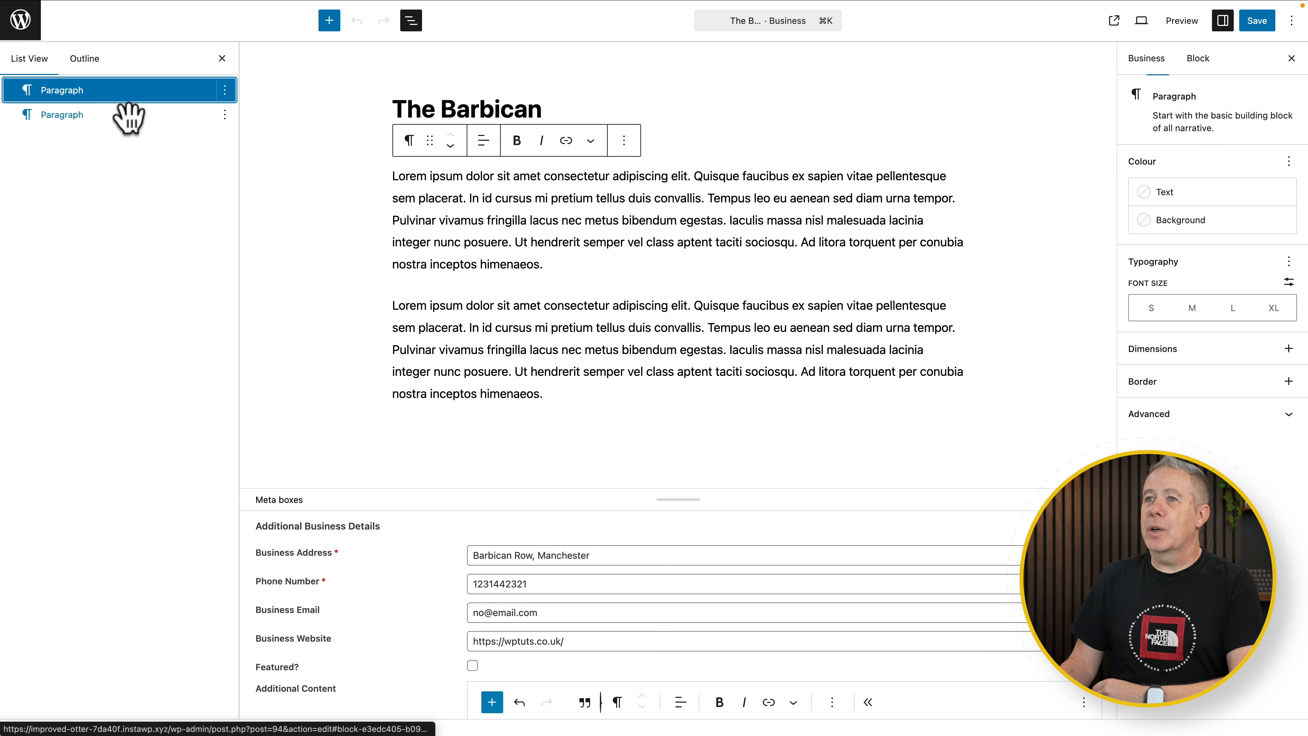
pyautogui.click(92, 59)
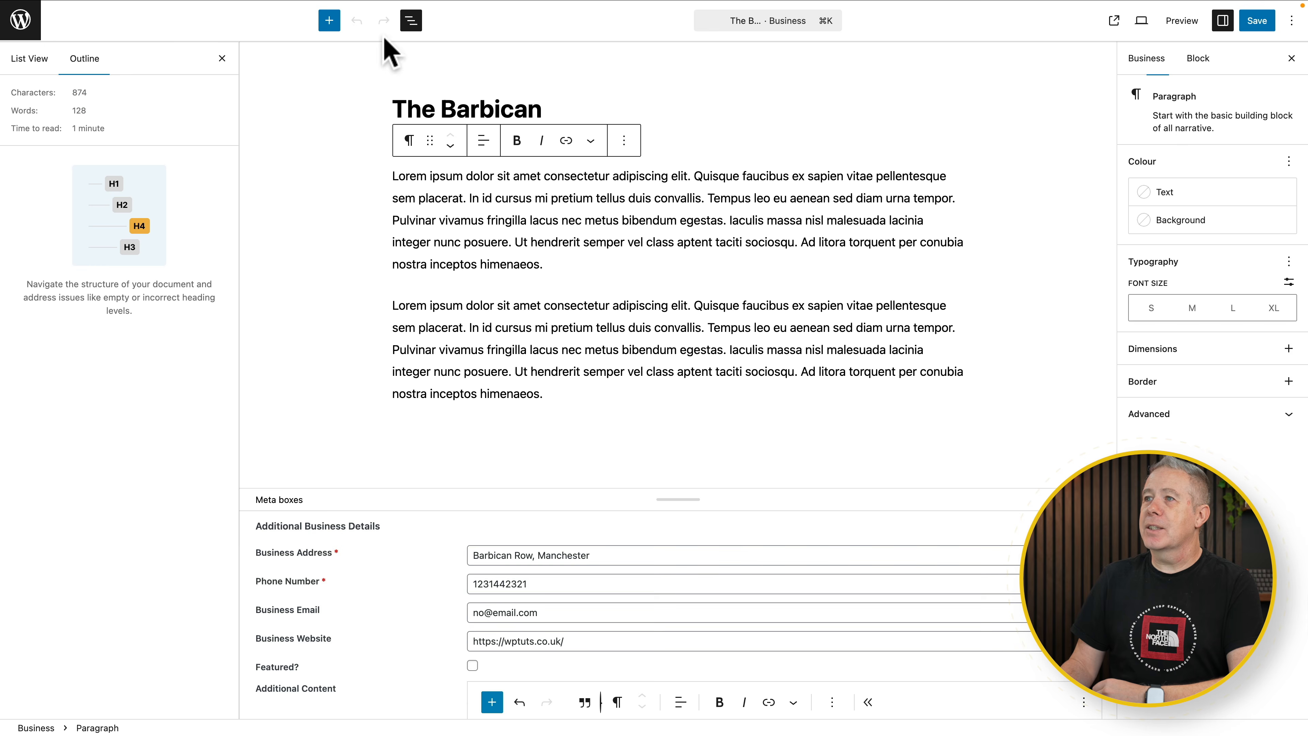
pyautogui.click(415, 23)
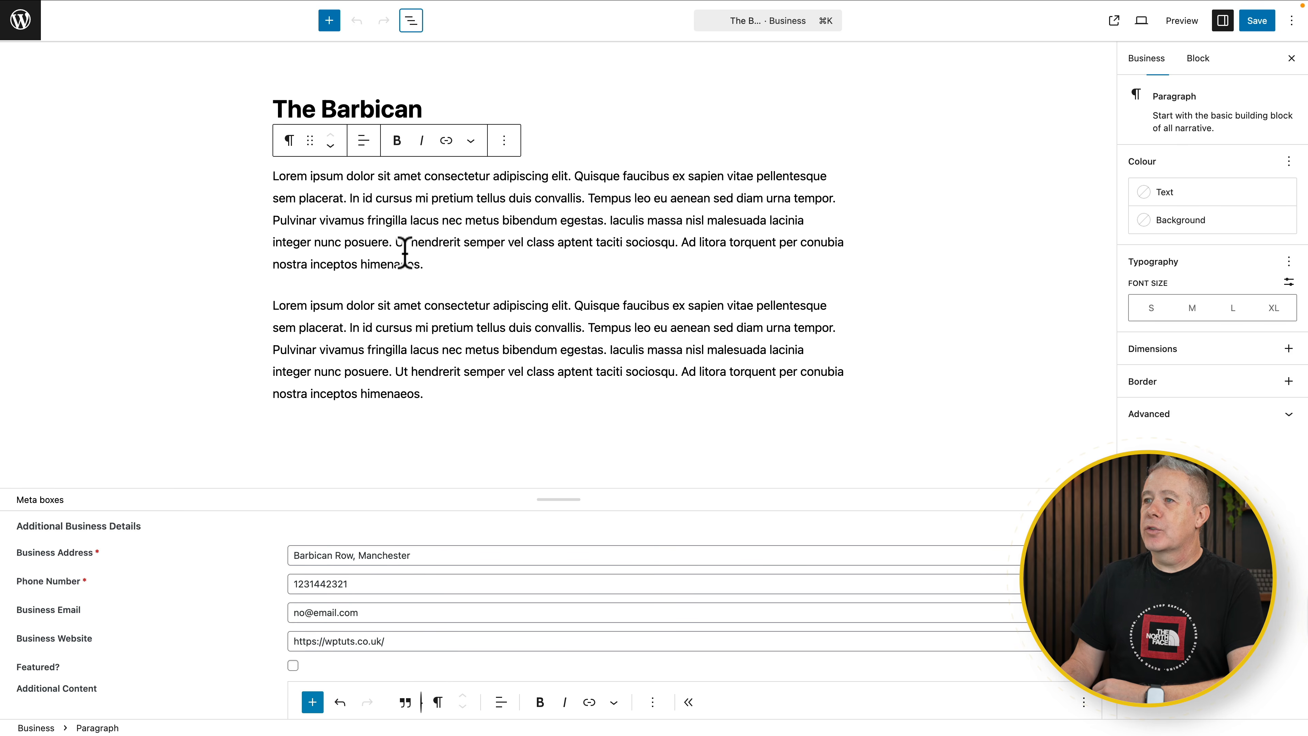
pyautogui.click(438, 252)
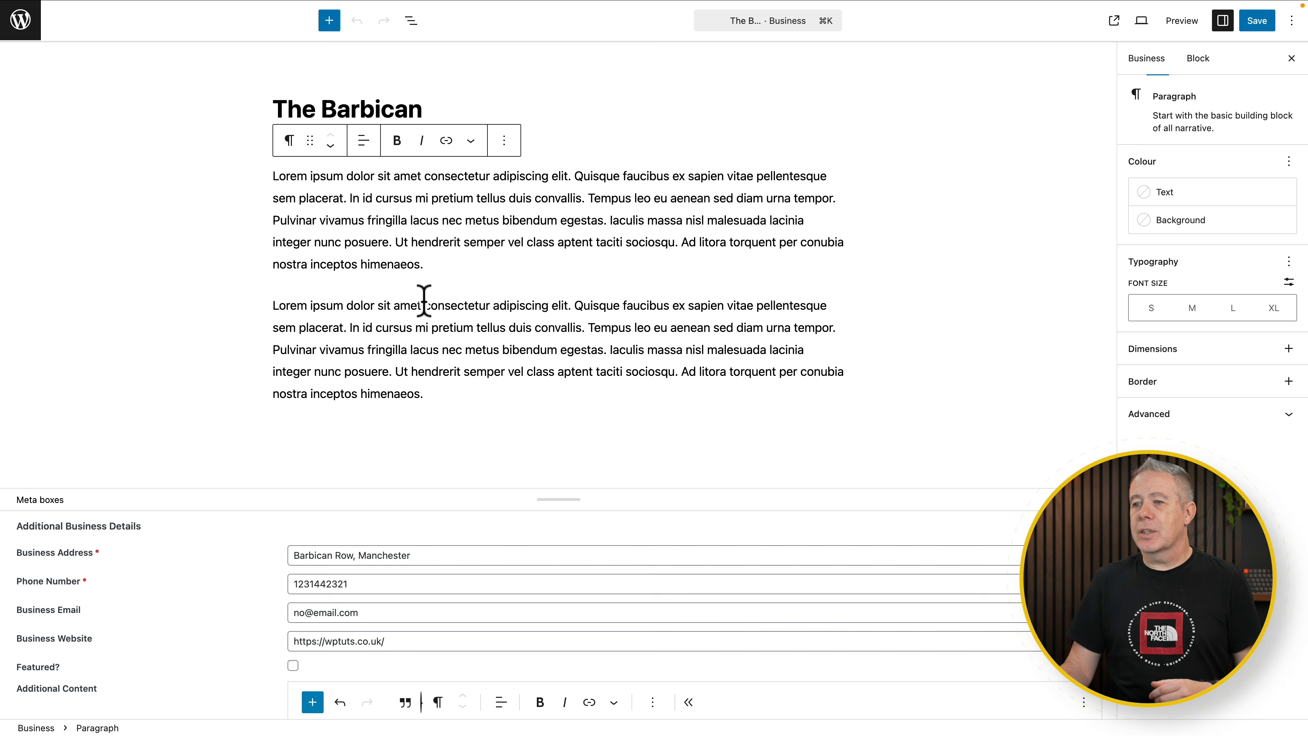
# Enlarge the meta boxes area and remove the empty Quote block from Additional Content.
pyautogui.scroll(-5, 348, 428)
pyautogui.moveTo(546, 507); pyautogui.dragTo(574, 287)
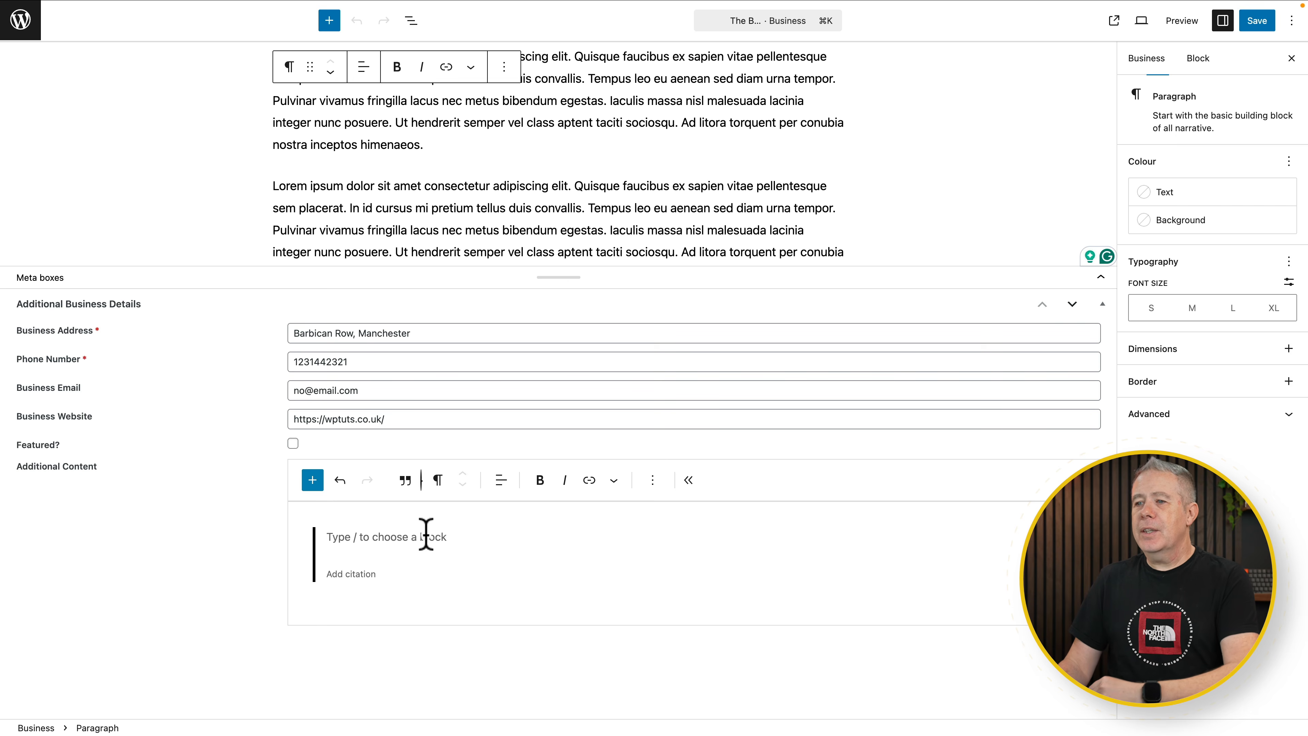
pyautogui.click(388, 571)
pyautogui.click(315, 514)
pyautogui.press('BackSpace')
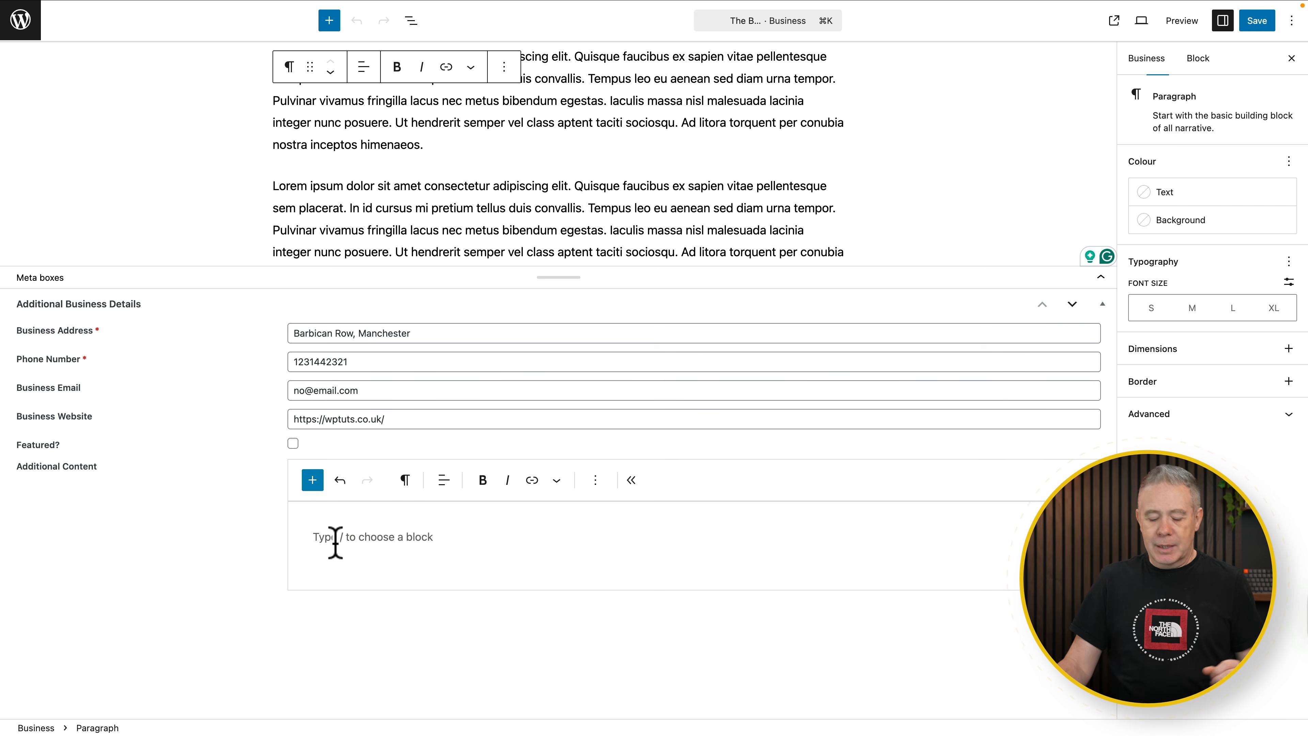
# Insert a 50 / 50 Columns block in Additional Content and add the Essential Web Designers Documents image to its first column.
pyautogui.write('/colu')
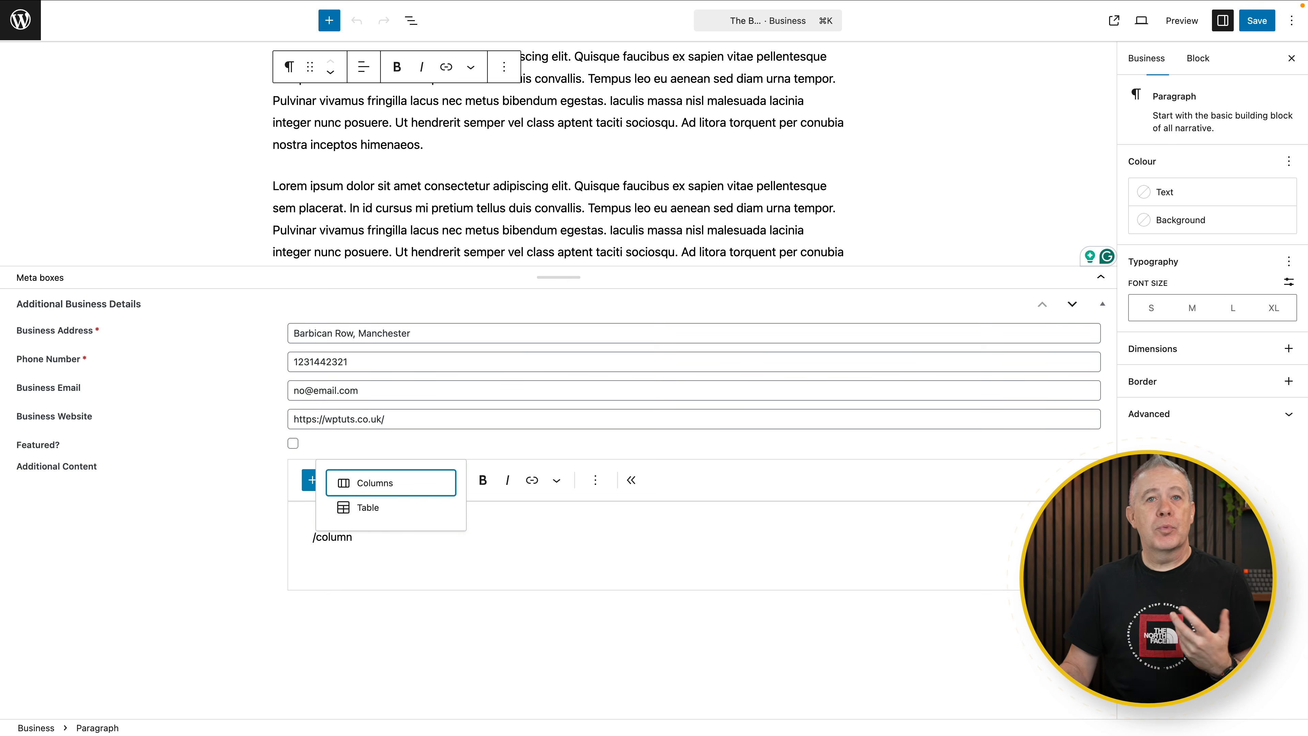
pyautogui.write('mn')
pyautogui.click(368, 483)
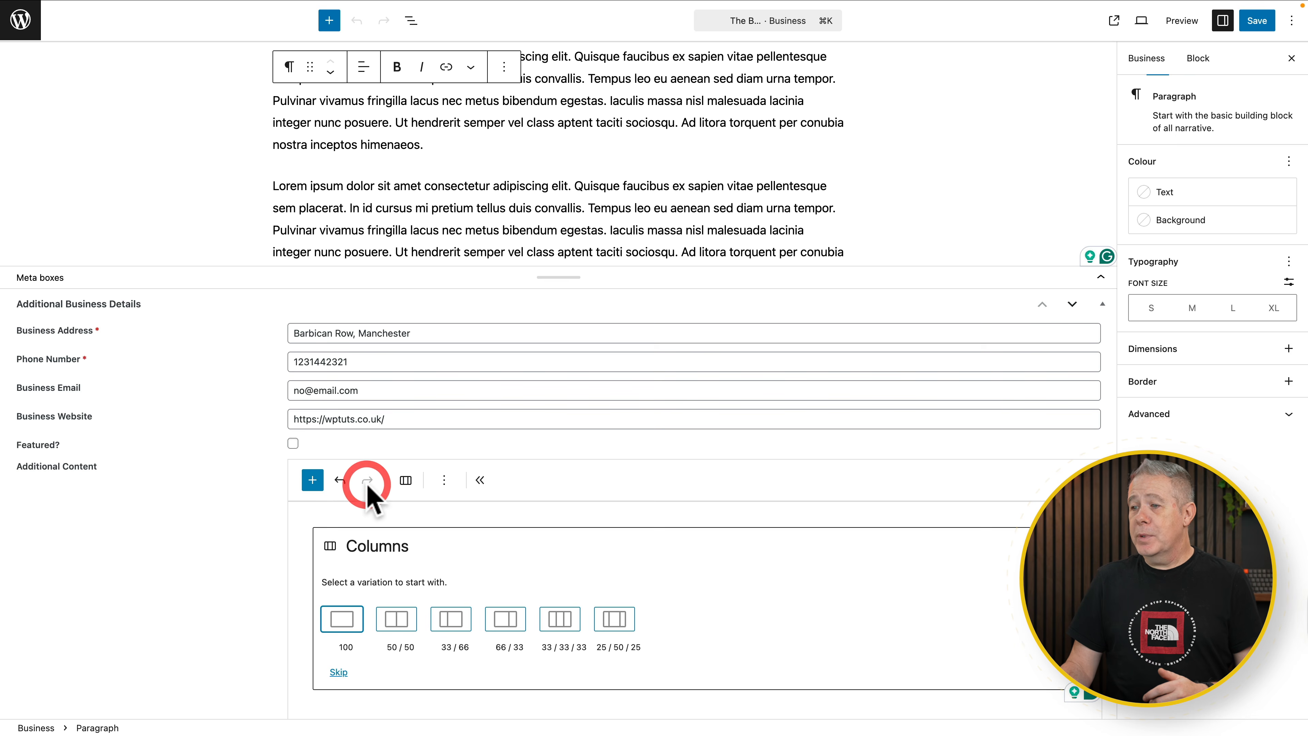
pyautogui.click(396, 620)
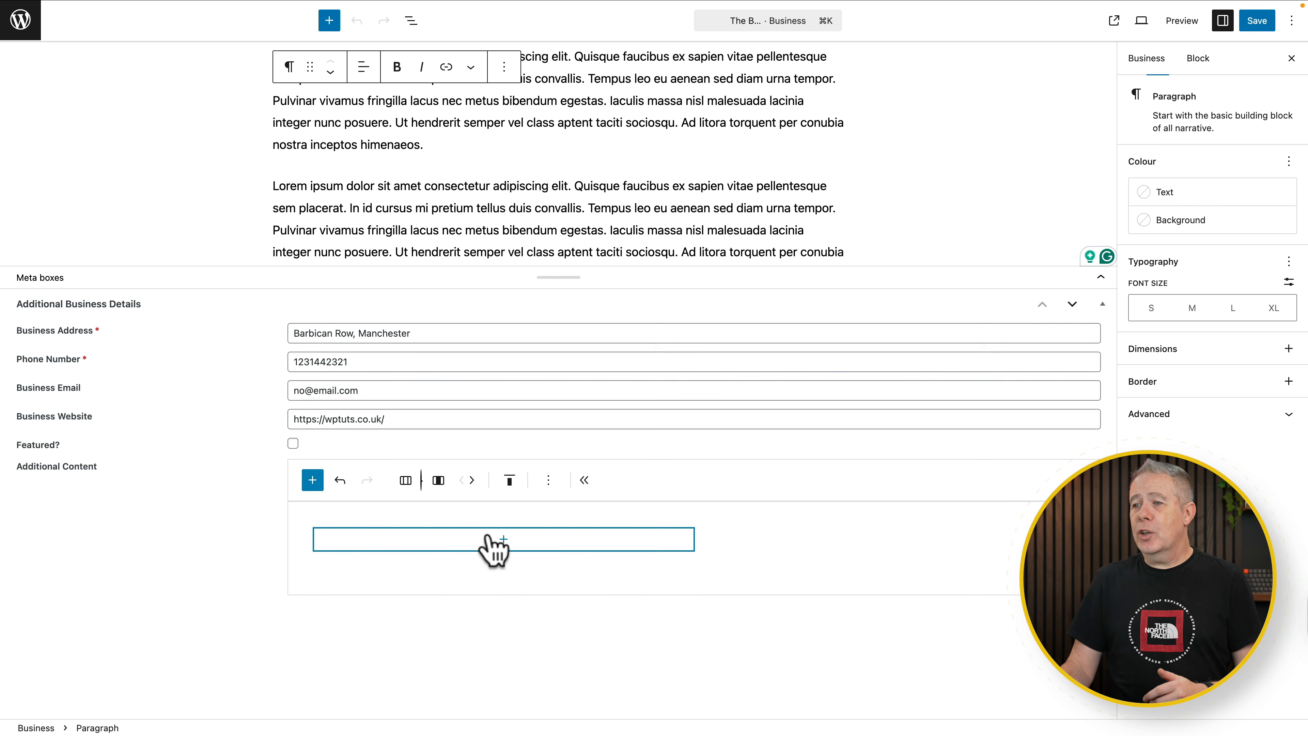
pyautogui.click(504, 539)
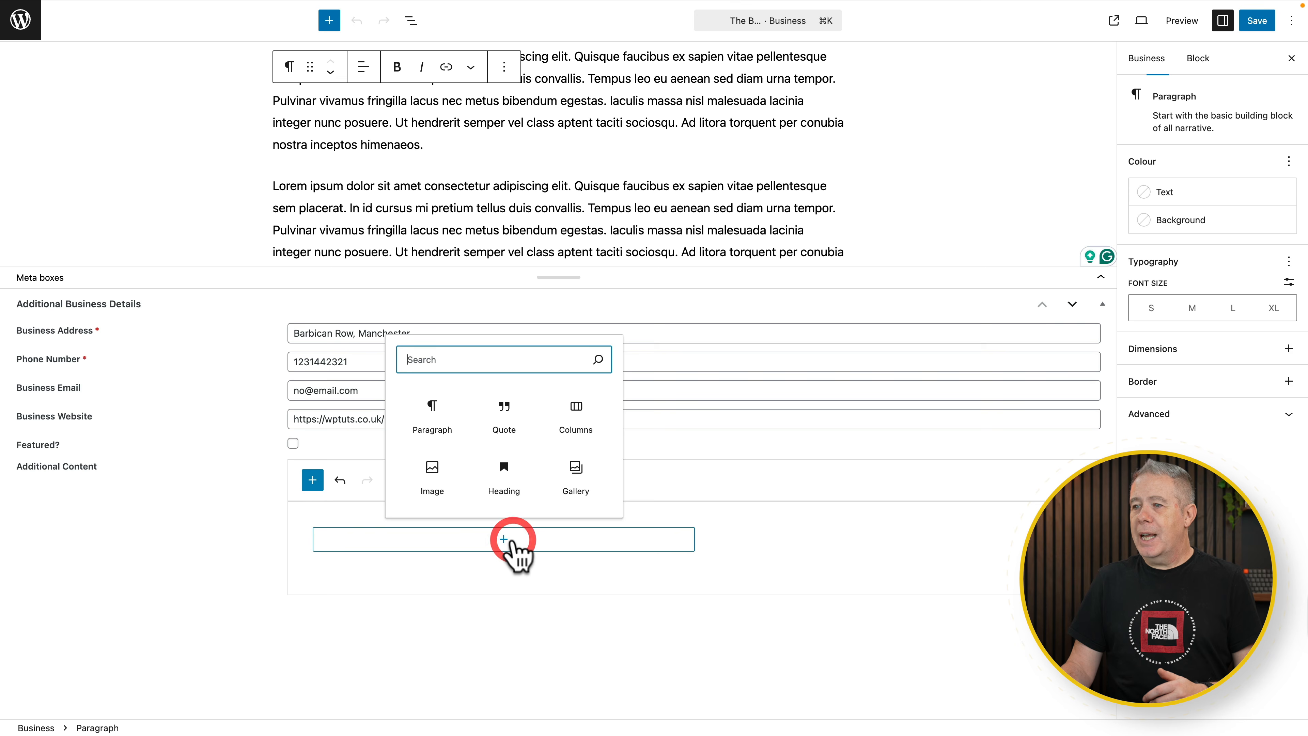
pyautogui.write('image')
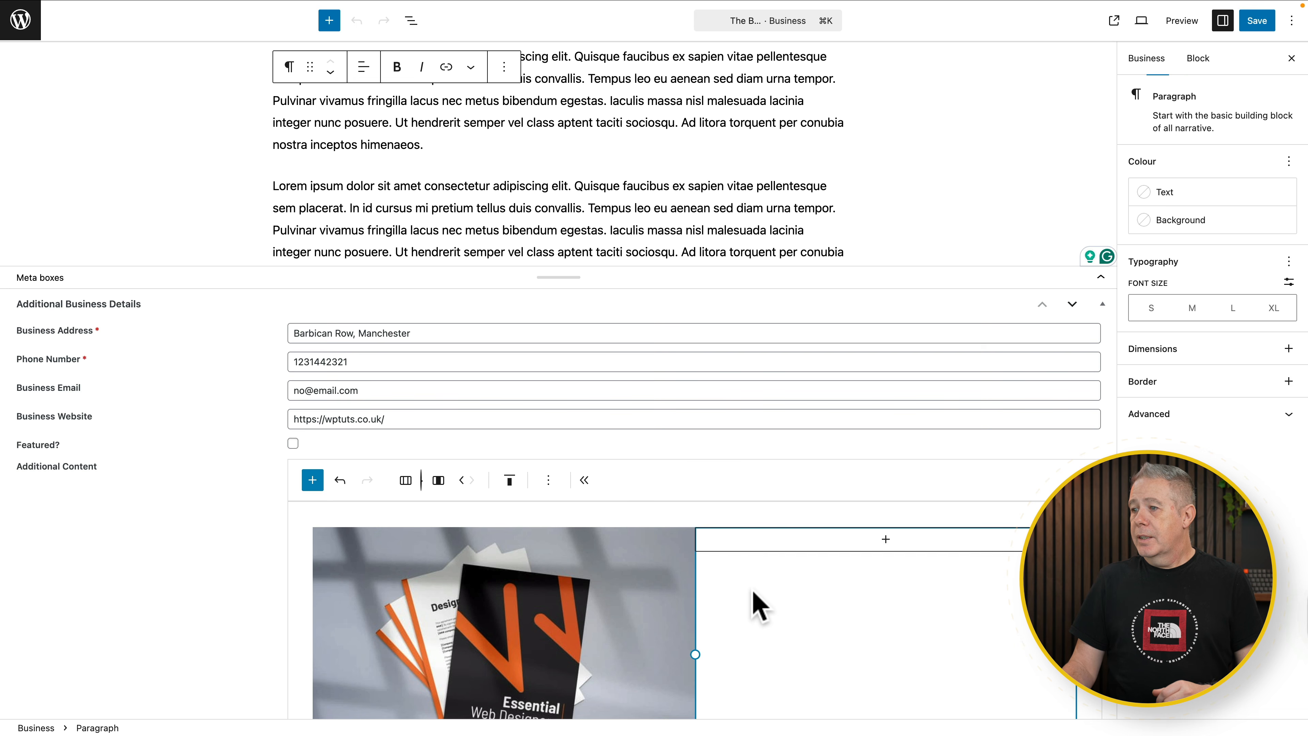
# Add a Heading 1 reading "I'm A Heading" to the second column of Additional Content.
pyautogui.click(752, 591)
pyautogui.click(738, 548)
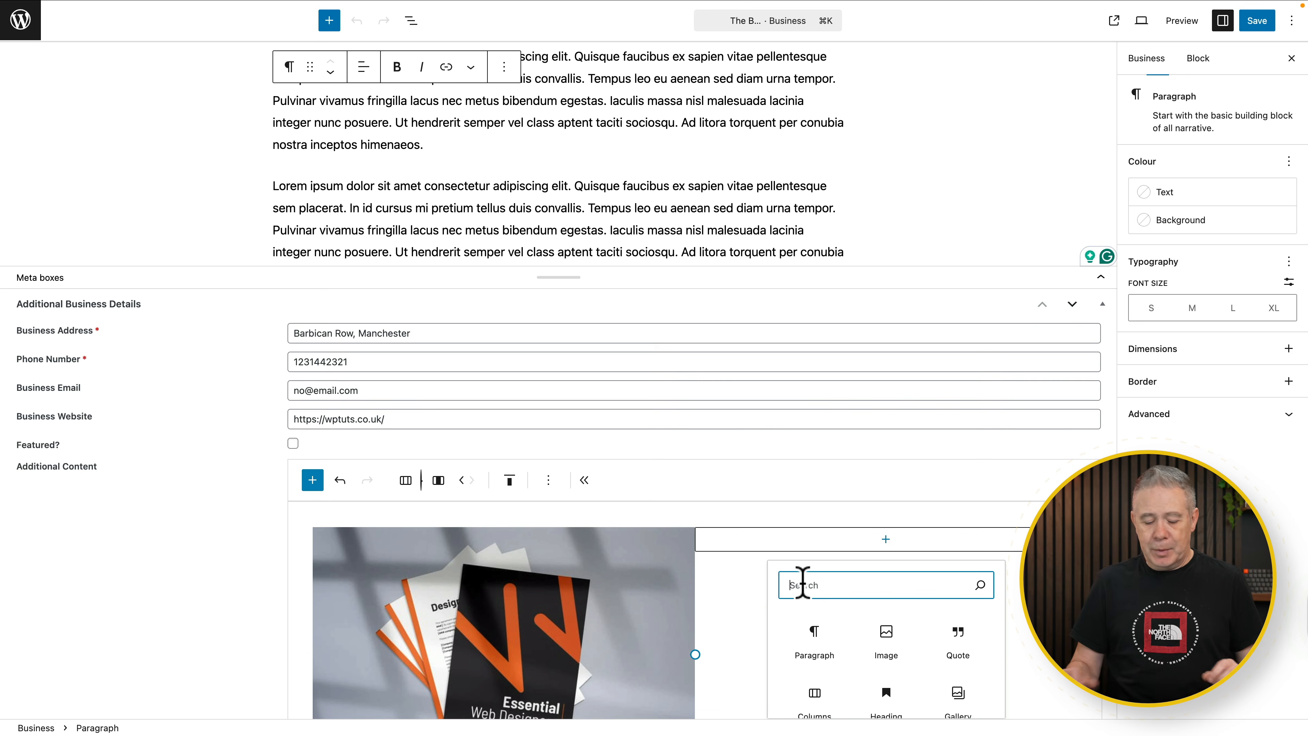
pyautogui.write('head')
pyautogui.press('Return')
pyautogui.click(502, 479)
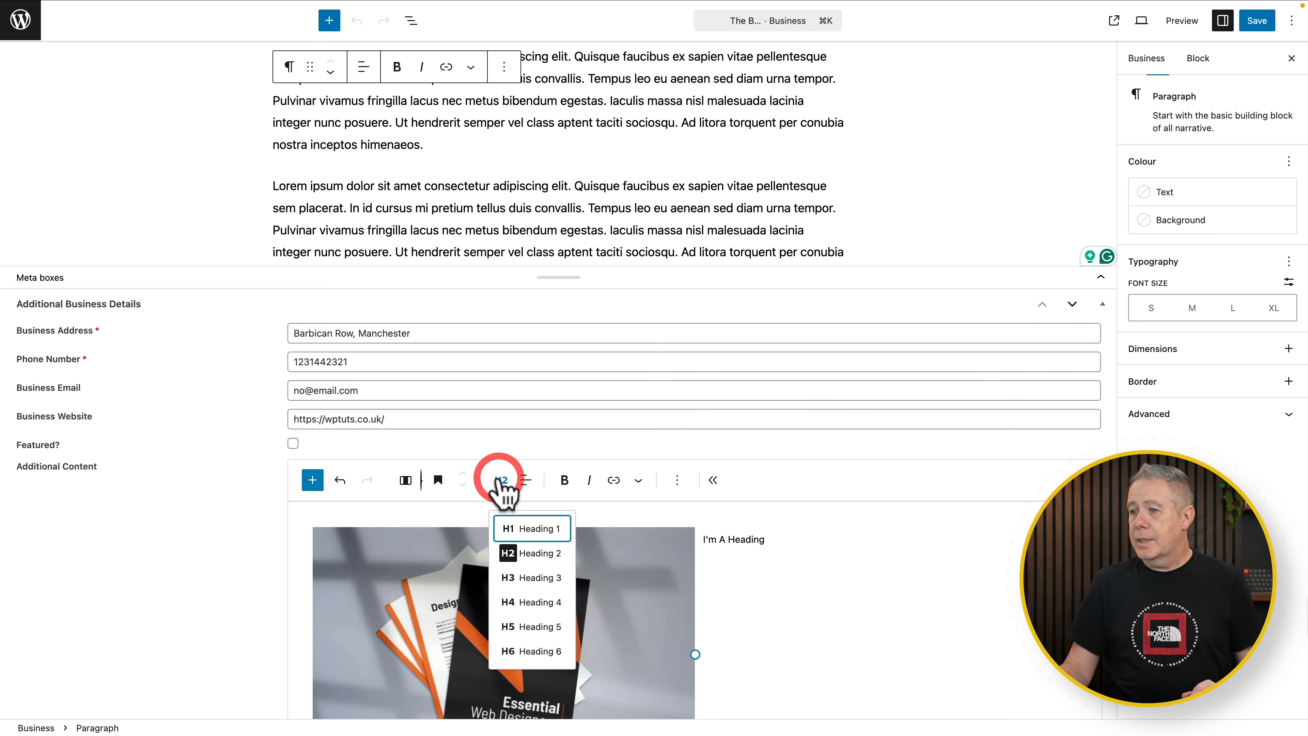
pyautogui.click(522, 531)
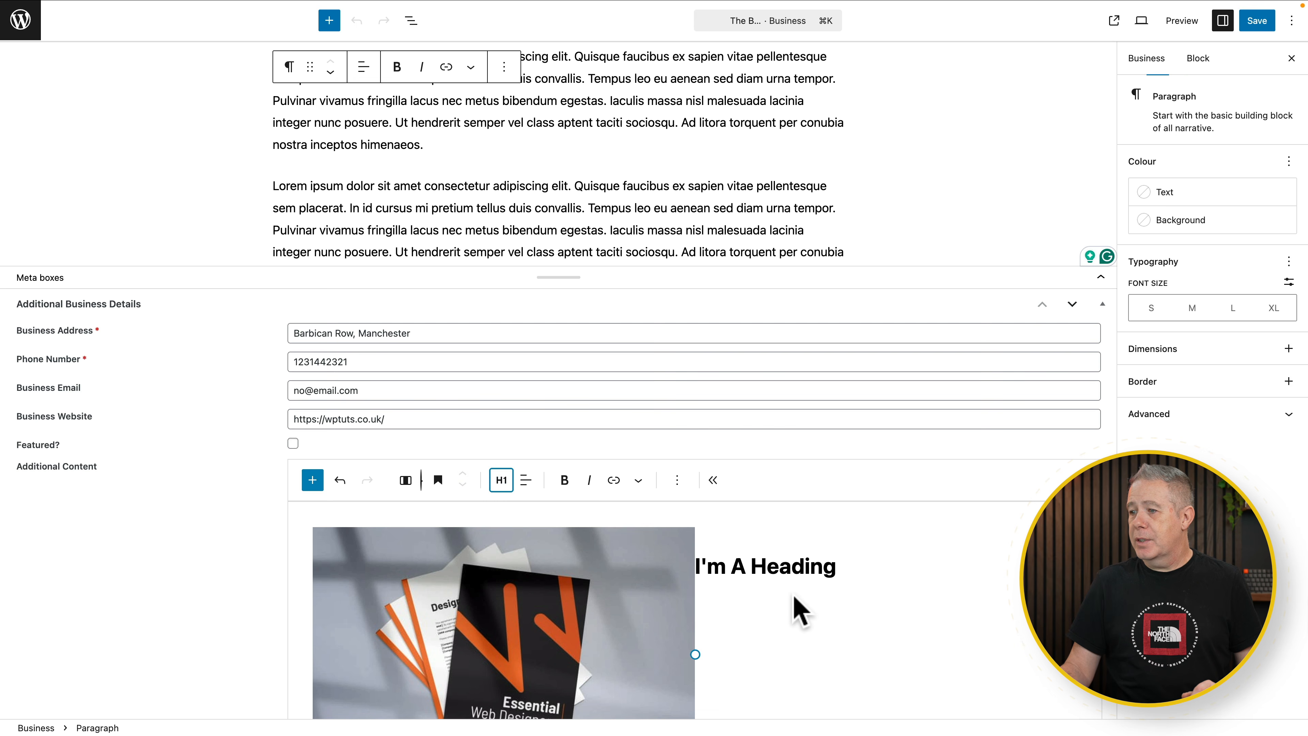
# Add the Lorem ipsum paragraph below the heading and make the image in the first column slightly smaller.
pyautogui.click(854, 574)
pyautogui.press('Return')
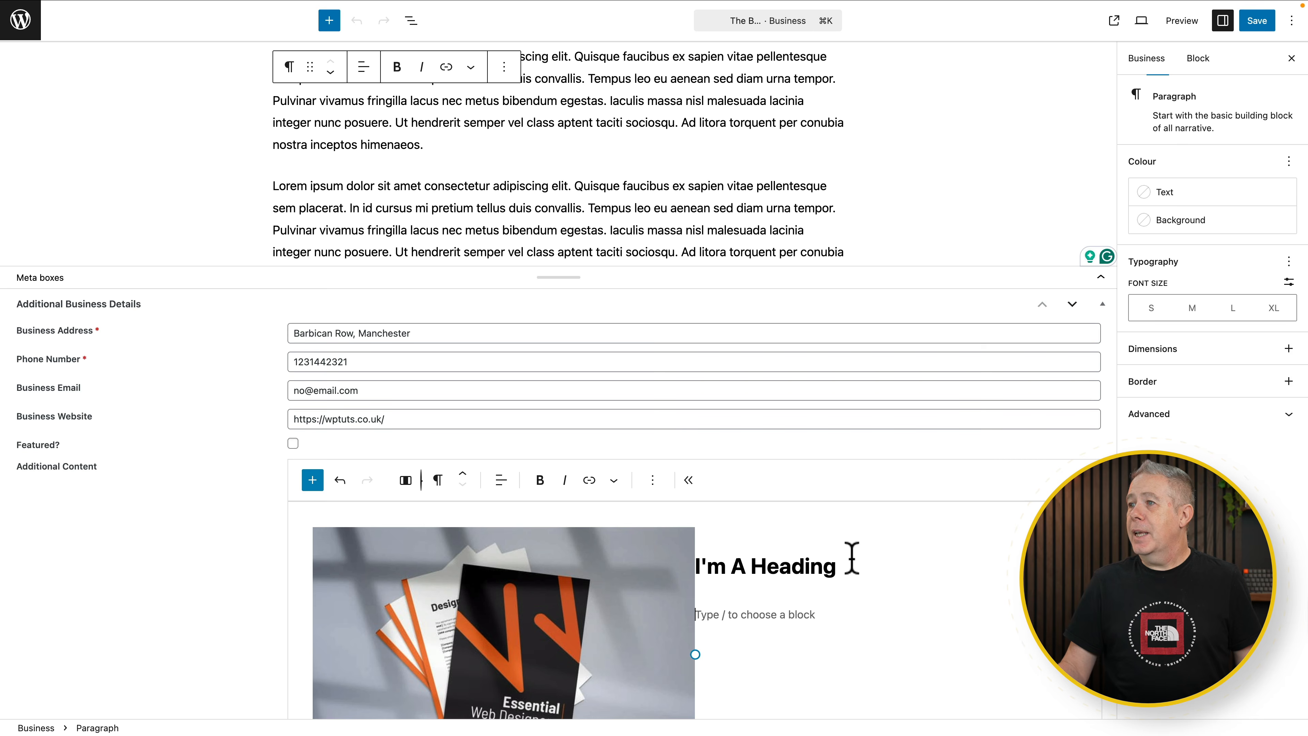
pyautogui.write('Lorem ipsum dolor sit amet consectetur adipiscing elit. Quisque faucibus ex sapien vitae pellentesque sem placerat. In id cursus mi pretium tellus duis convallis. Tempus leo eu aenean sed diam urna tempor. Pulvinar vivamus fringilla lacus nec metus bibendum egestas. Iaculis massa nisl malesuada lacinia integer nunc posuere. Ut hendrerit semper vel class aptent taciti sociosqu. Ad litora torquent per conubia nostra inceptos himenaeos.')
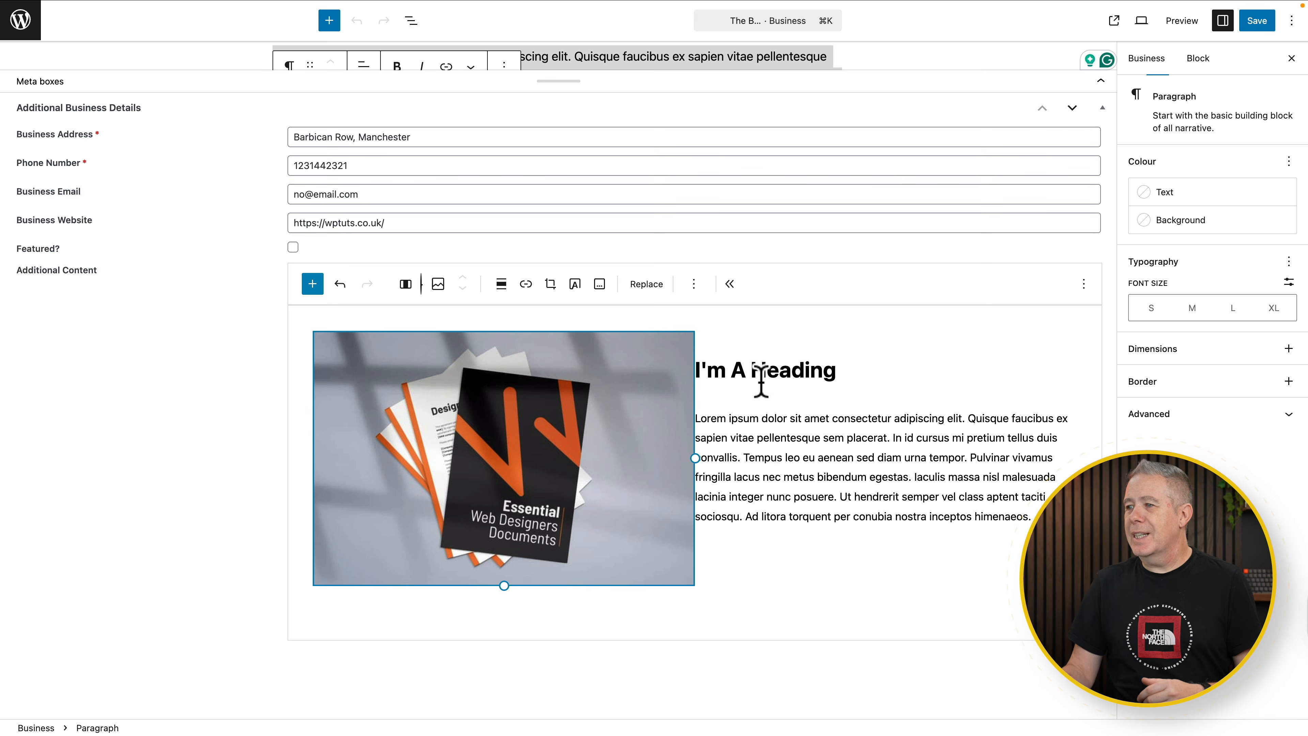
pyautogui.moveTo(695, 457); pyautogui.dragTo(636, 456)
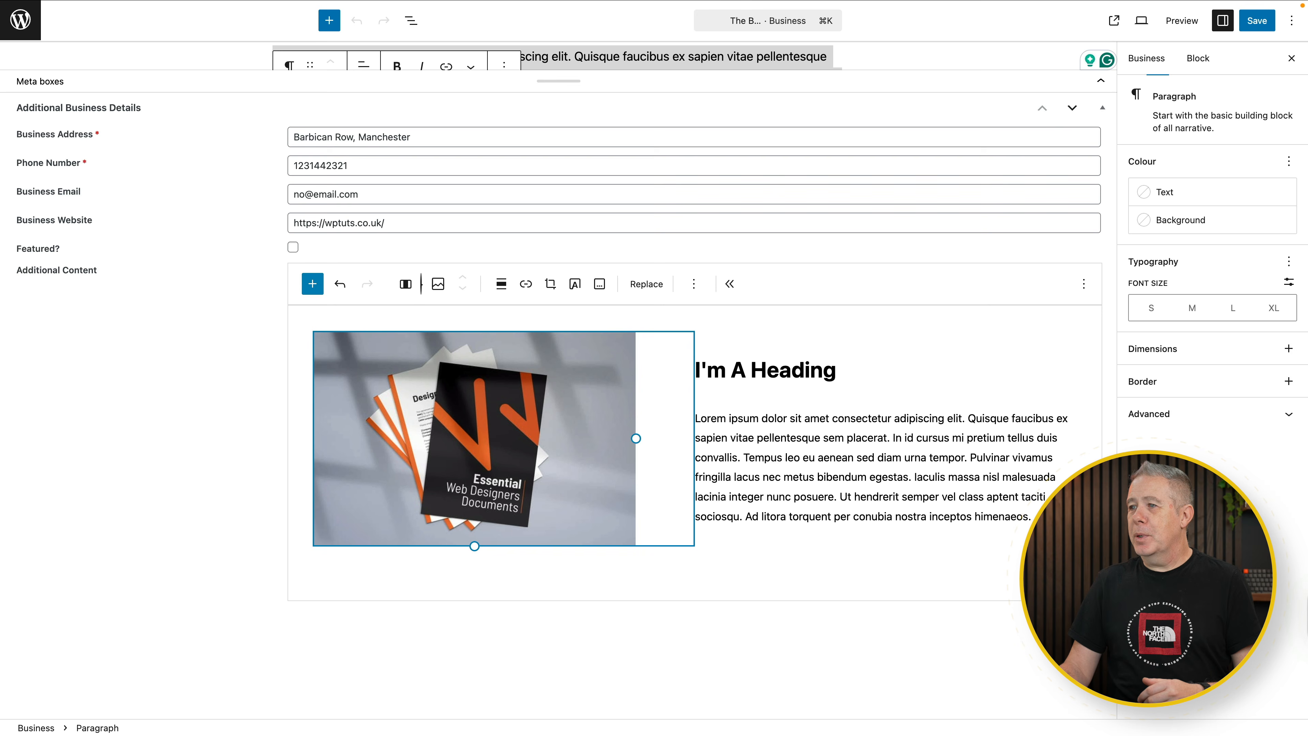
# Check which block settings are available for the heading and paragraph in Additional Content.
pyautogui.click(739, 372)
pyautogui.click(767, 422)
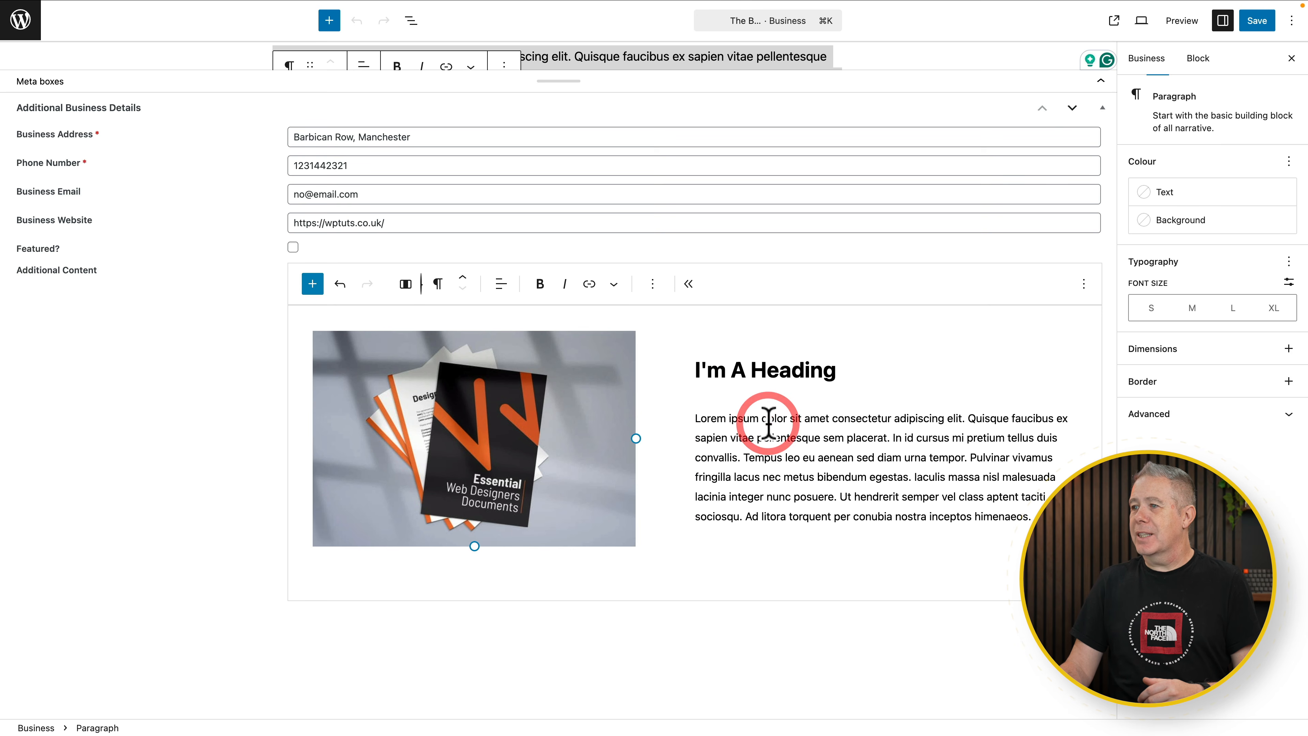
pyautogui.click(751, 372)
pyautogui.click(677, 283)
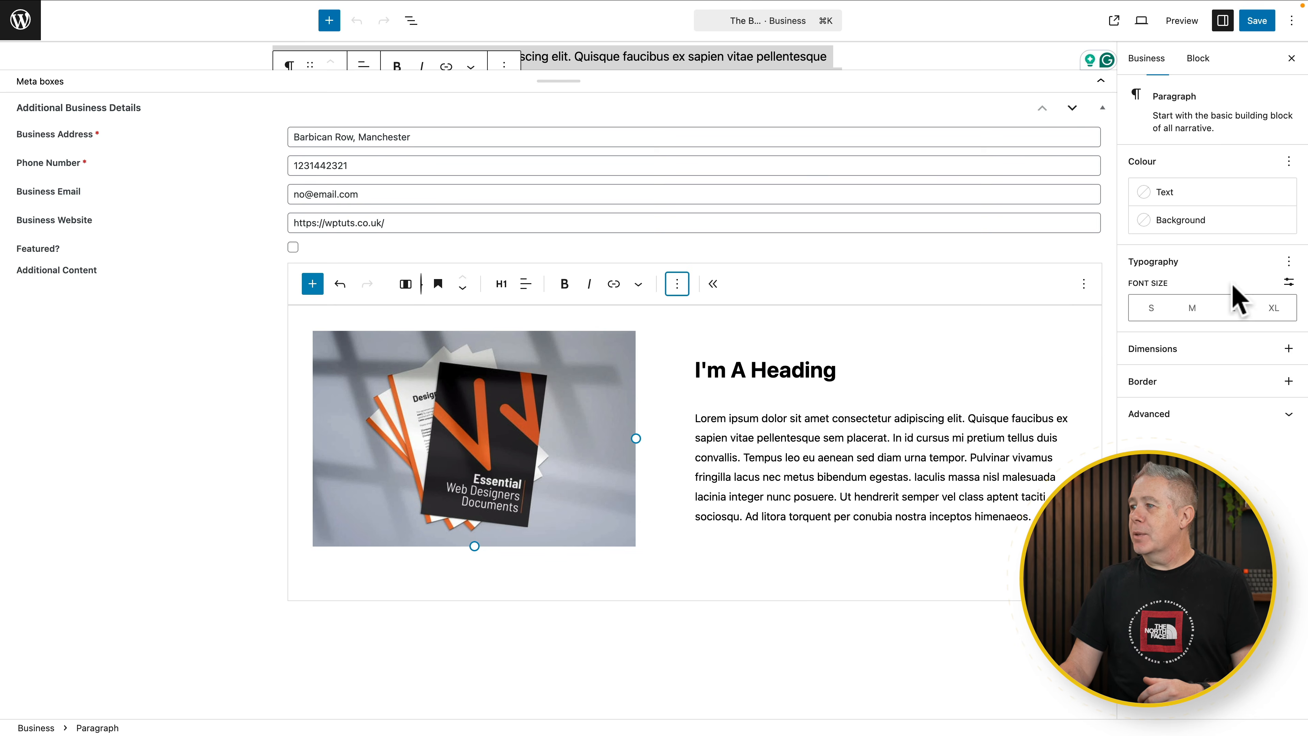
pyautogui.click(722, 366)
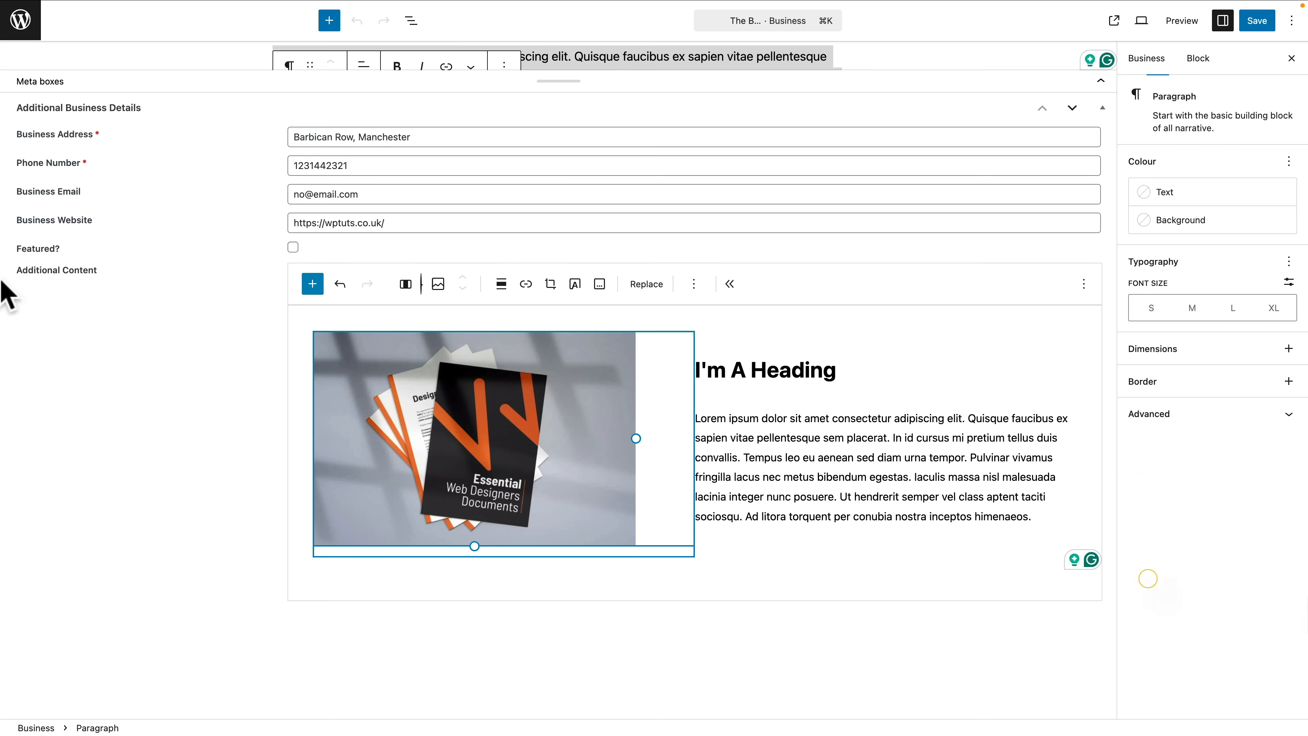
# Shrink the meta boxes area and select the first paragraph's text in The Barbican's main content.
pyautogui.moveTo(563, 85); pyautogui.dragTo(543, 412)
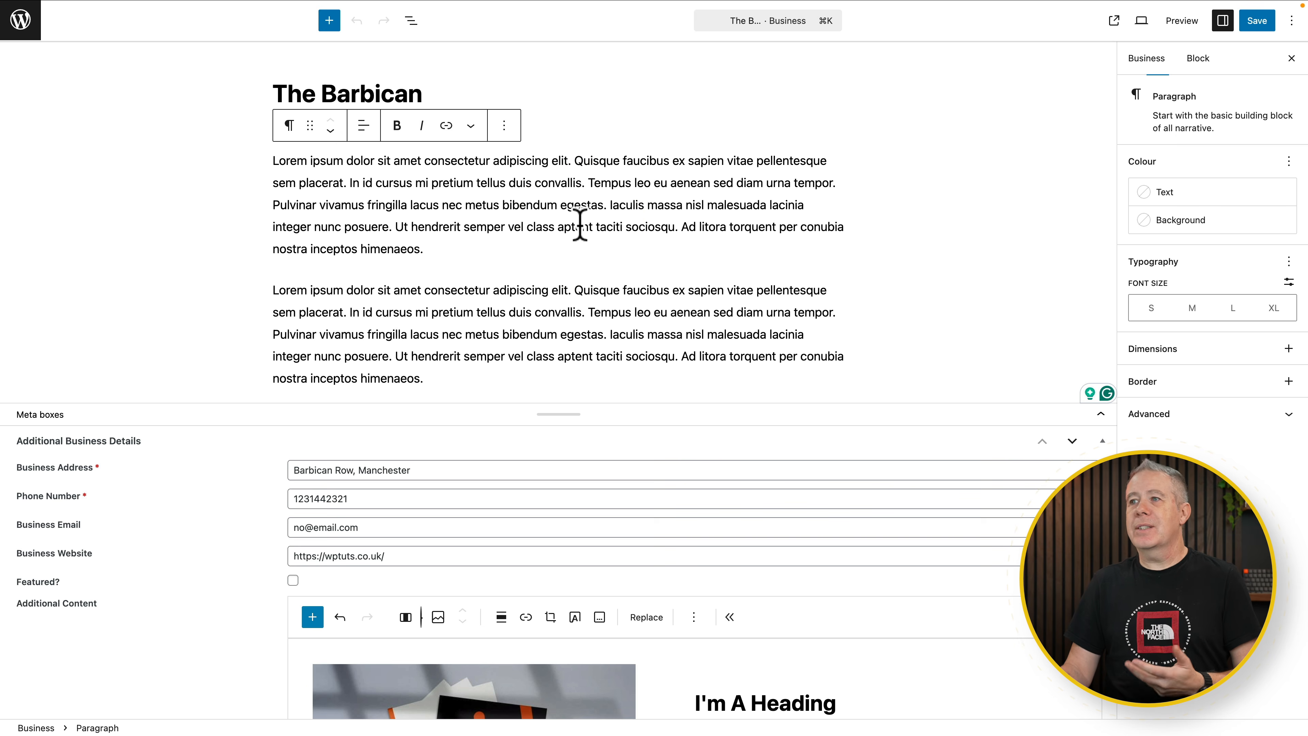
pyautogui.click(628, 139)
pyautogui.moveTo(441, 242); pyautogui.dragTo(289, 159)
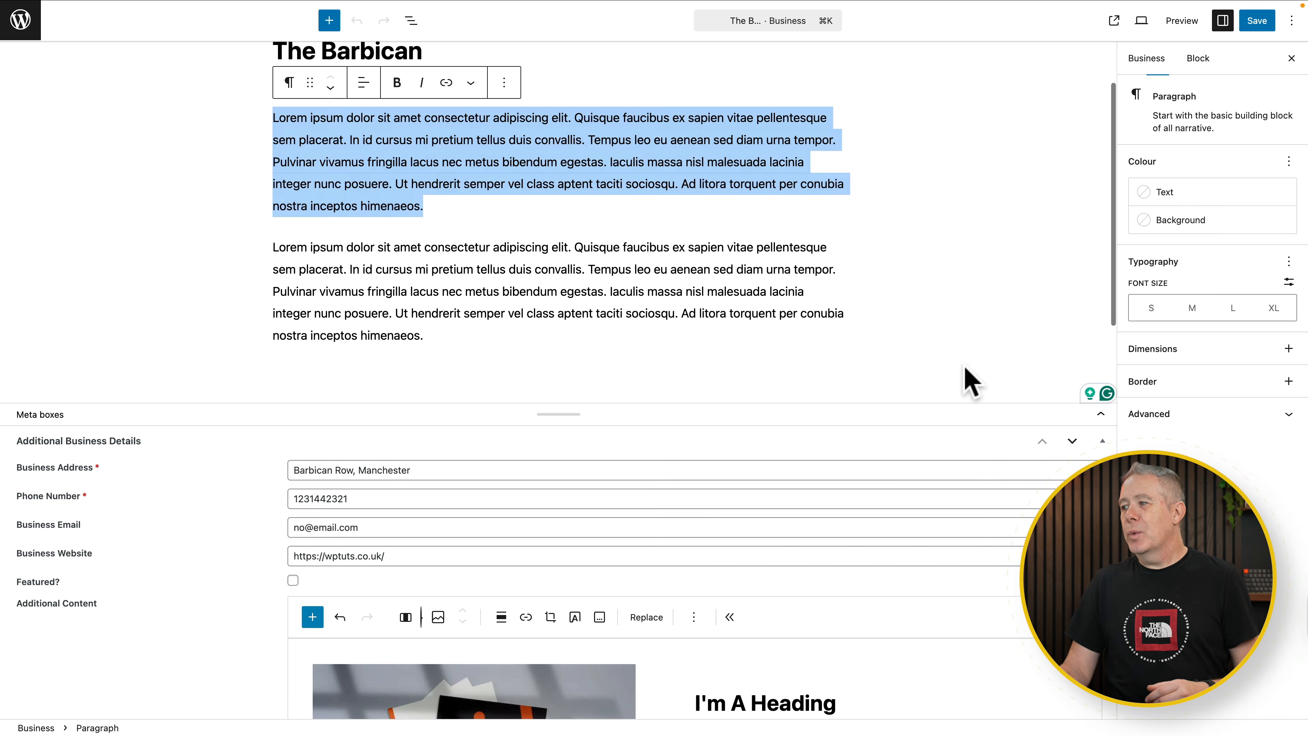
# Enlarge the meta boxes area and review the extra formatting and block options of the Additional Content heading.
pyautogui.scroll(-3, 963, 380)
pyautogui.moveTo(567, 413); pyautogui.dragTo(593, 221)
pyautogui.click(740, 506)
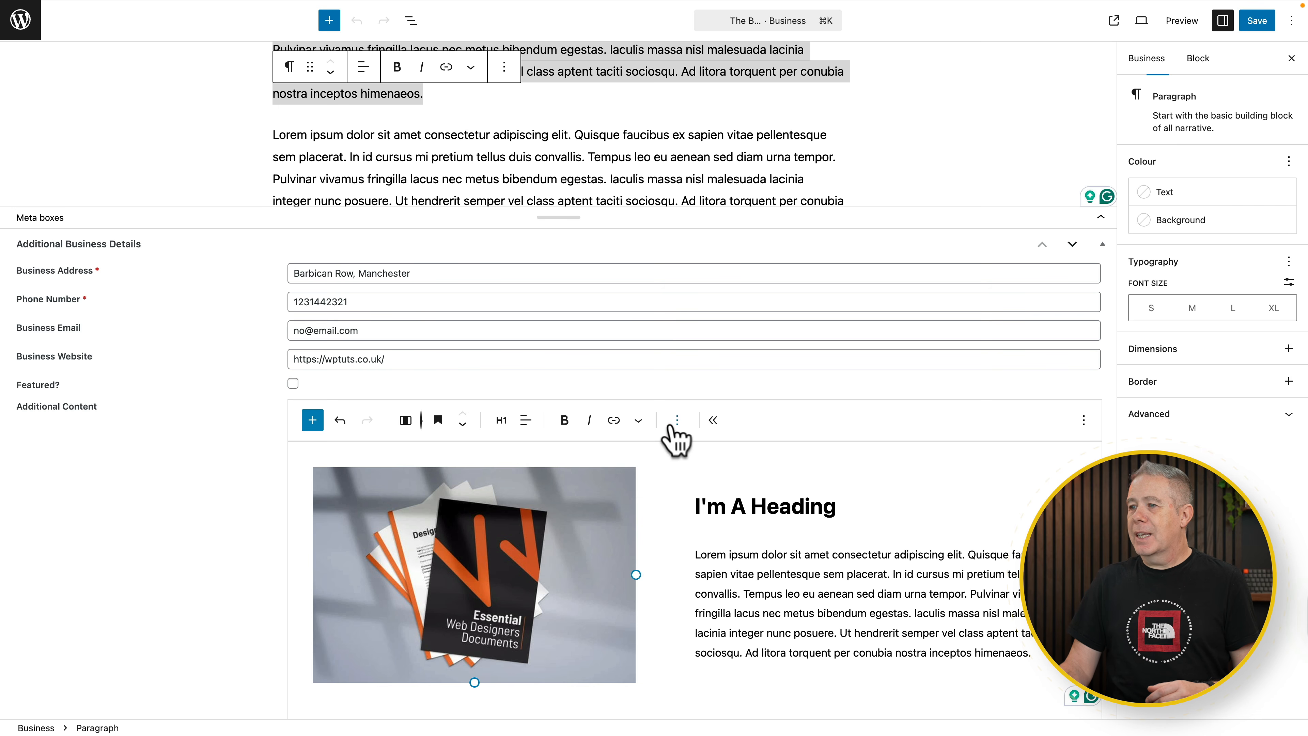
pyautogui.click(639, 421)
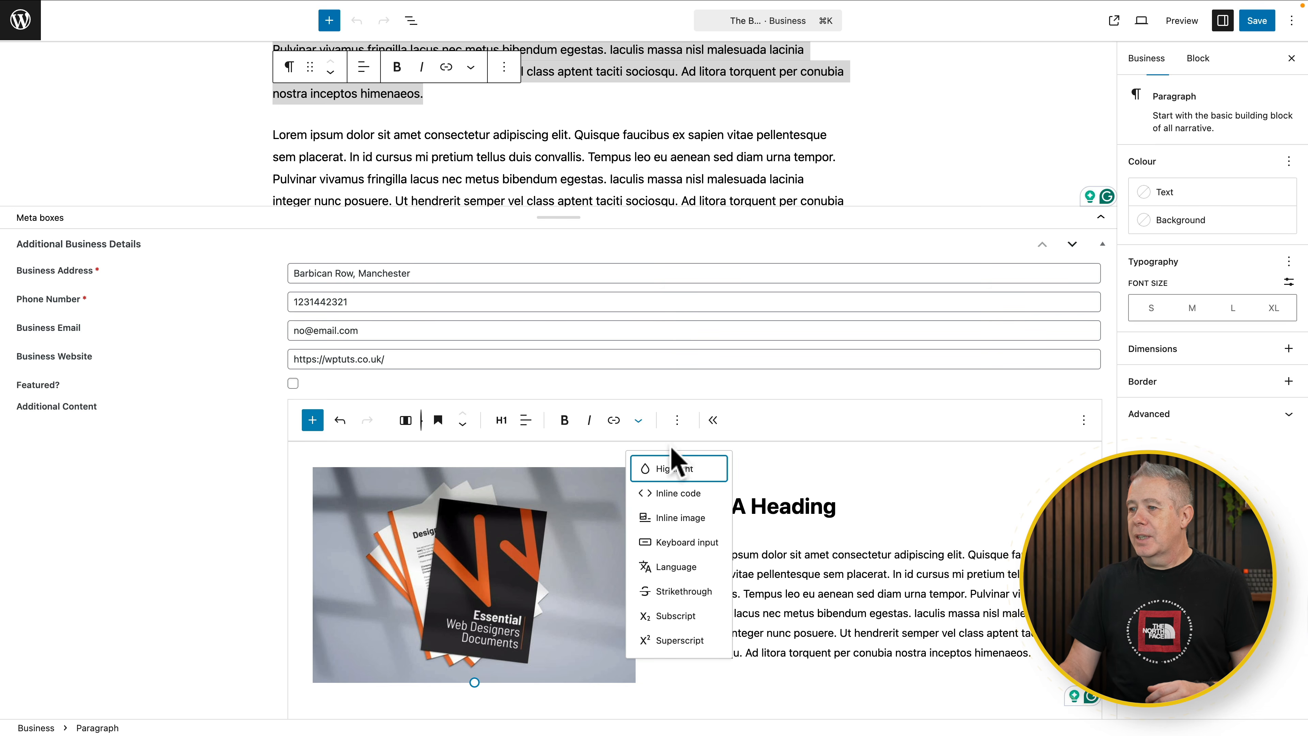
pyautogui.click(677, 420)
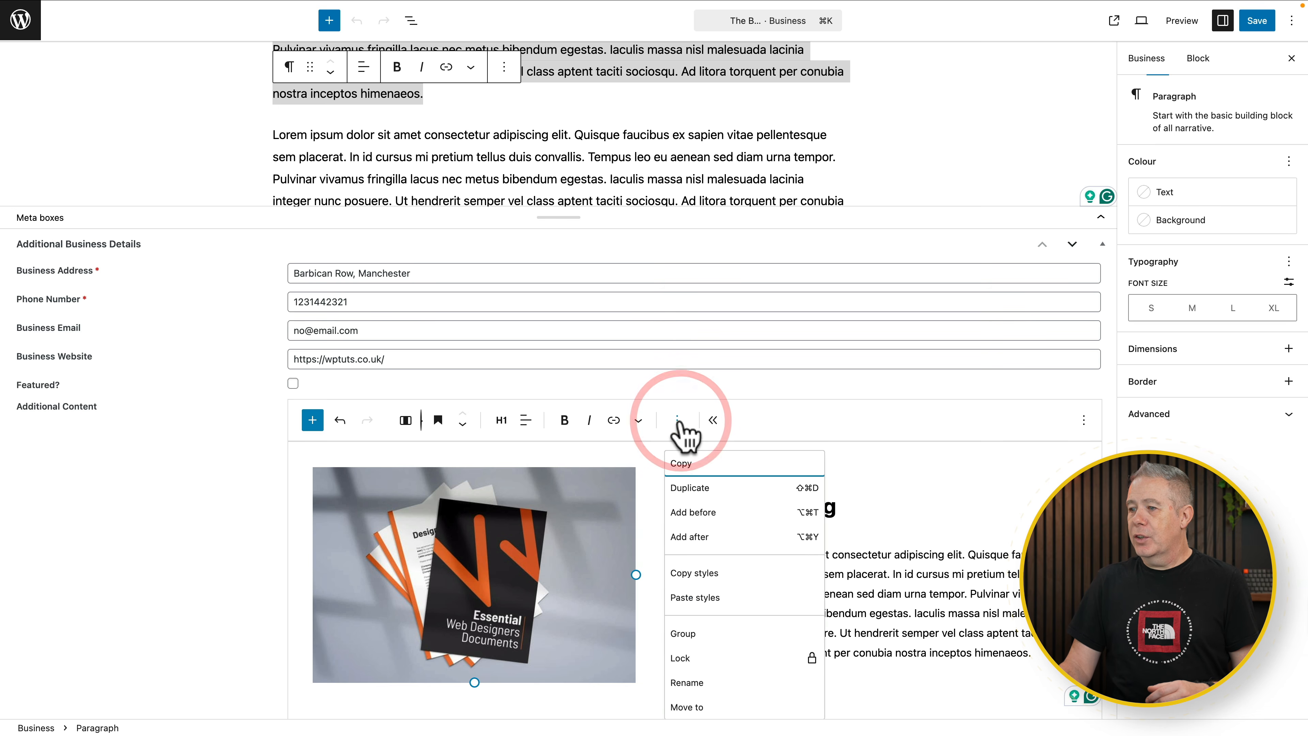
pyautogui.scroll(-2, 711, 583)
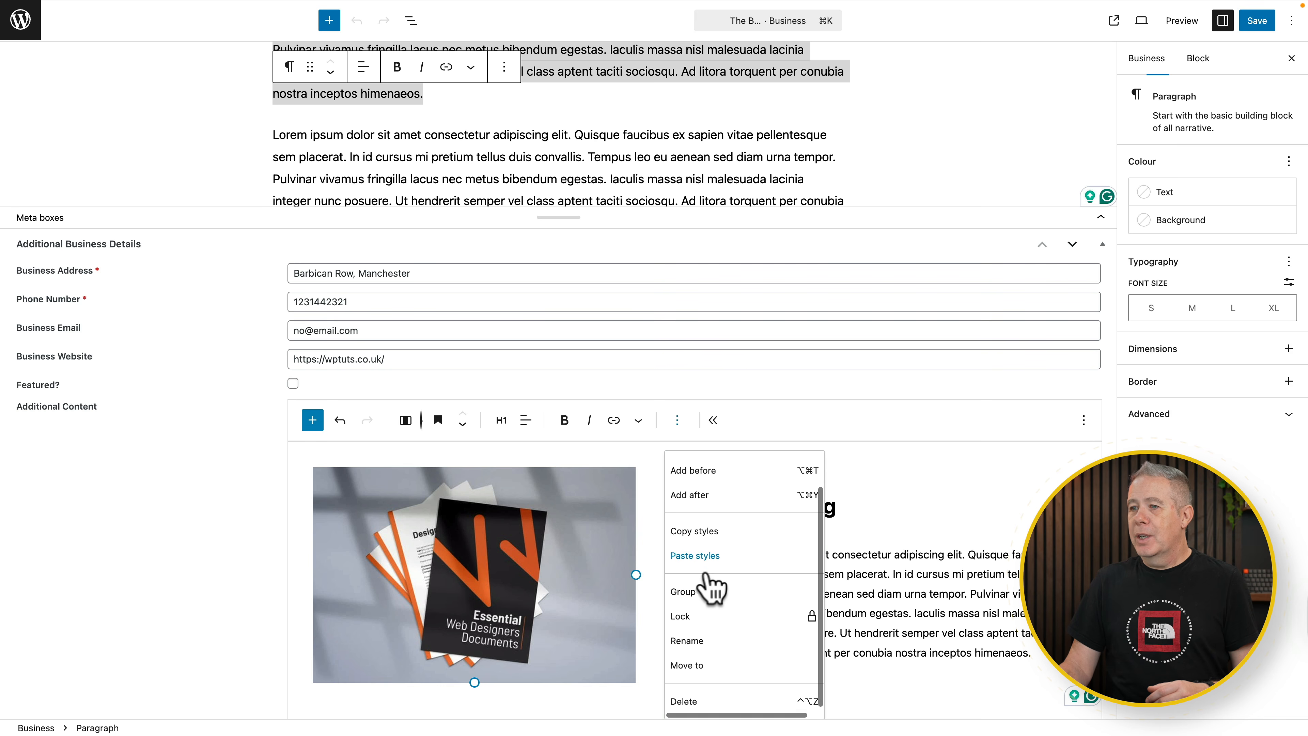
pyautogui.click(871, 498)
# Select the whole Lorem ipsum paragraph in the second column of Additional Content.
pyautogui.click(813, 565)
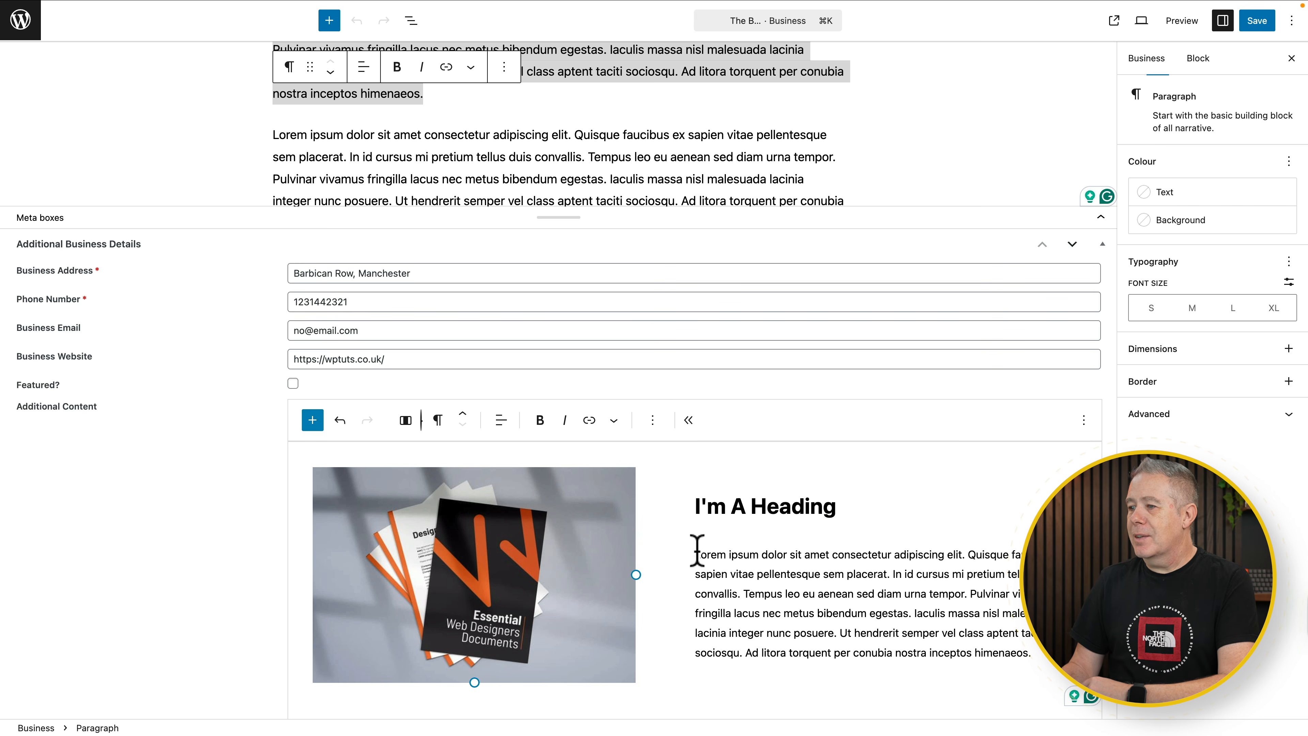
pyautogui.moveTo(698, 553); pyautogui.dragTo(1019, 660)
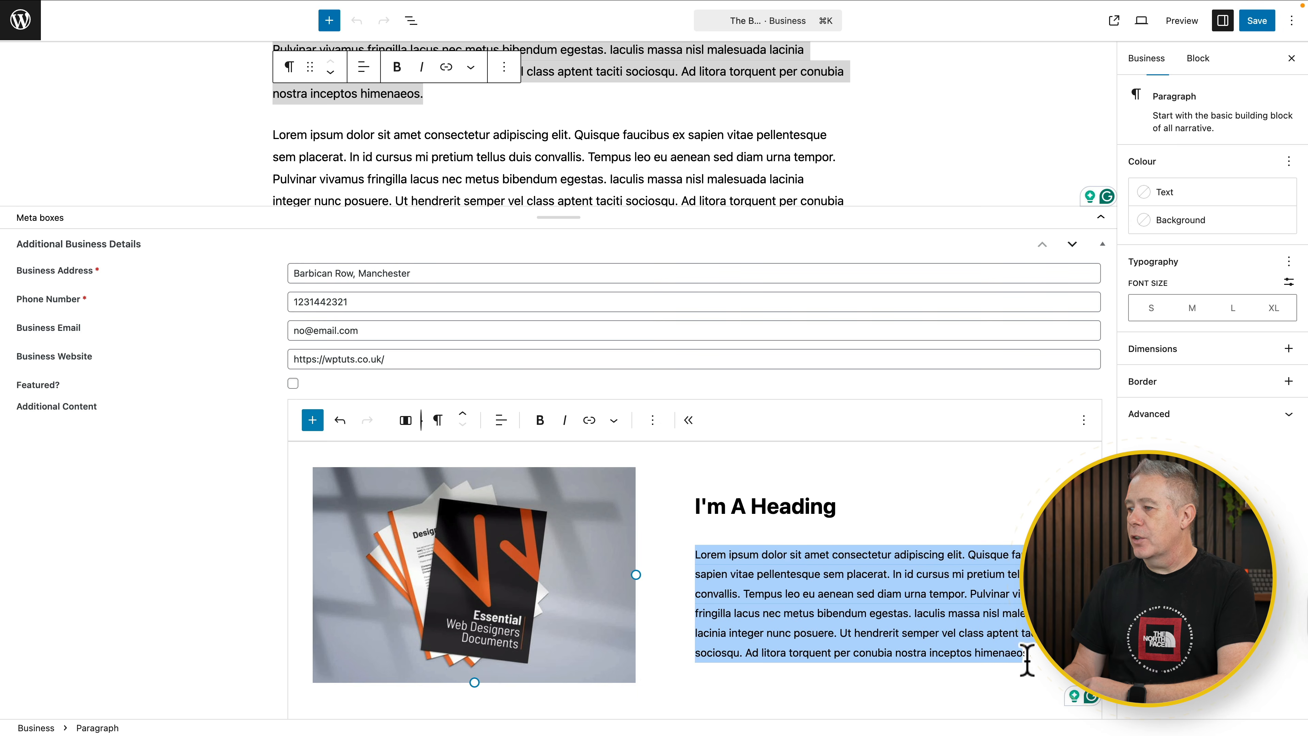